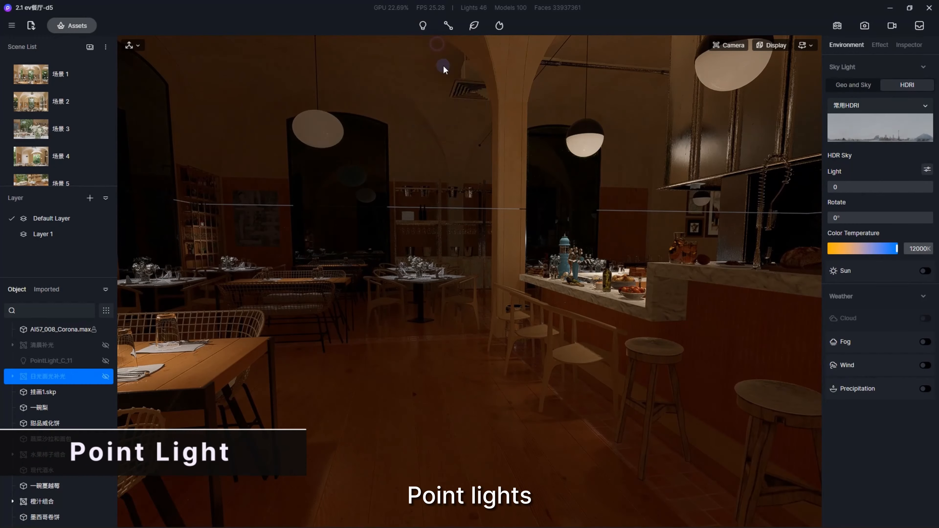
- Place two point lights on the wooden floor beside the bar counter and raise them above the floor
left_click(468, 426)
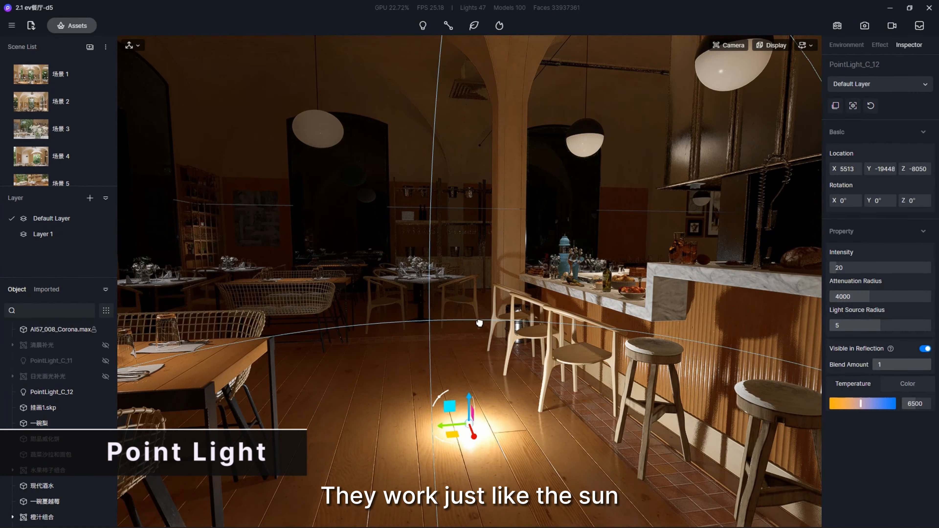
left_click_drag(480, 323, 491, 207)
right_click_drag(494, 316, 481, 379)
left_click(489, 399)
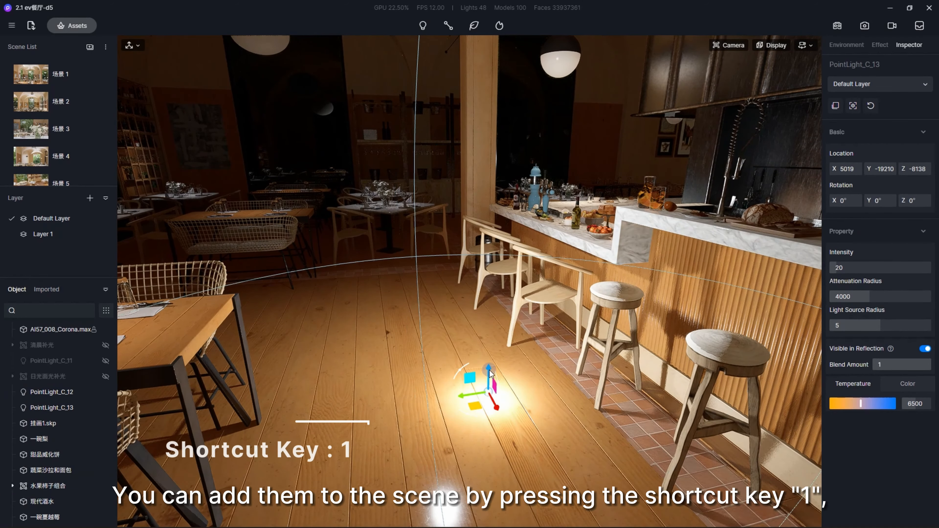
left_click_drag(449, 365, 510, 169)
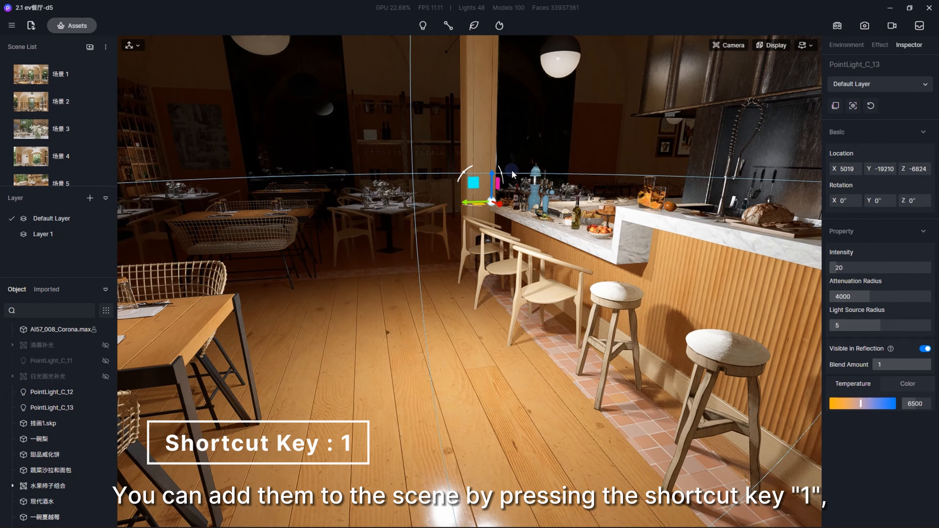
- Add another point light on the open floor between the dining table and the bar counter
left_click(423, 26)
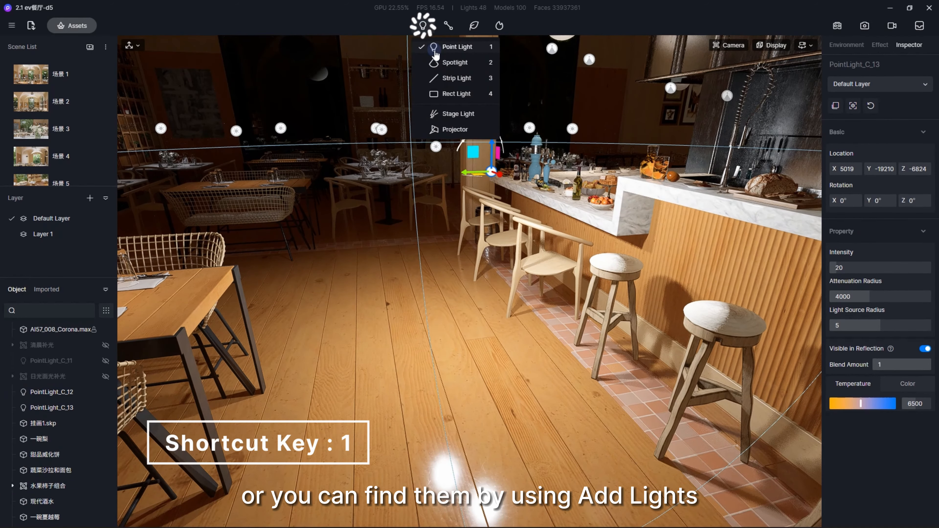
left_click(434, 48)
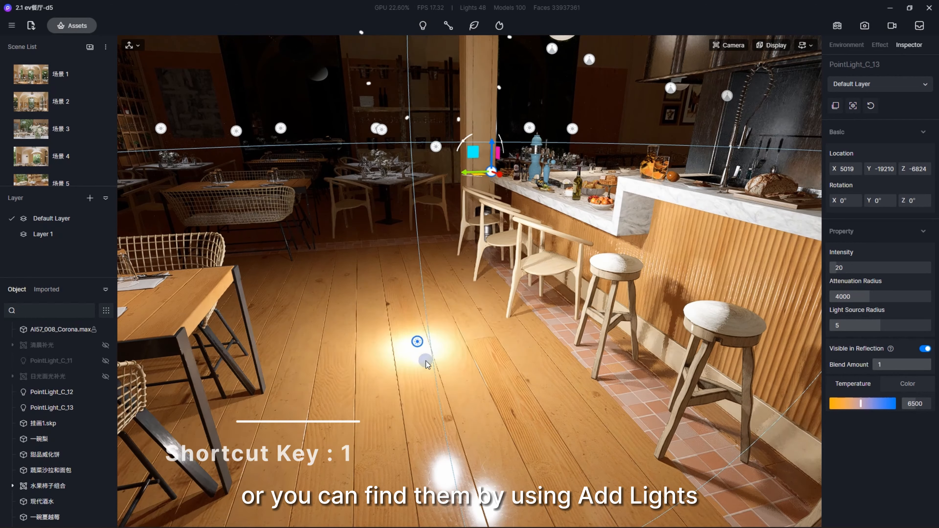
left_click(425, 364)
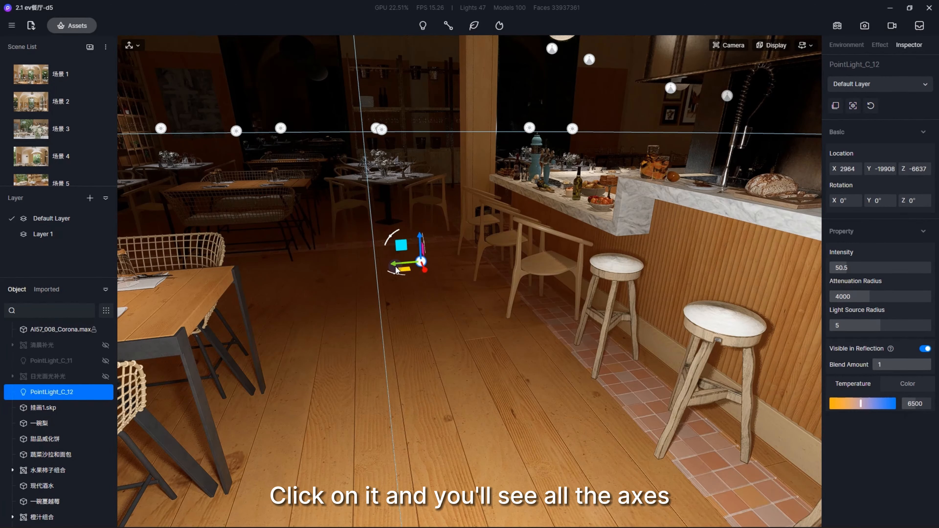
- Move the point light along its individual axes, bringing it closer to the bar chairs and slightly higher
left_click_drag(410, 269, 378, 276)
left_click_drag(449, 262, 523, 286)
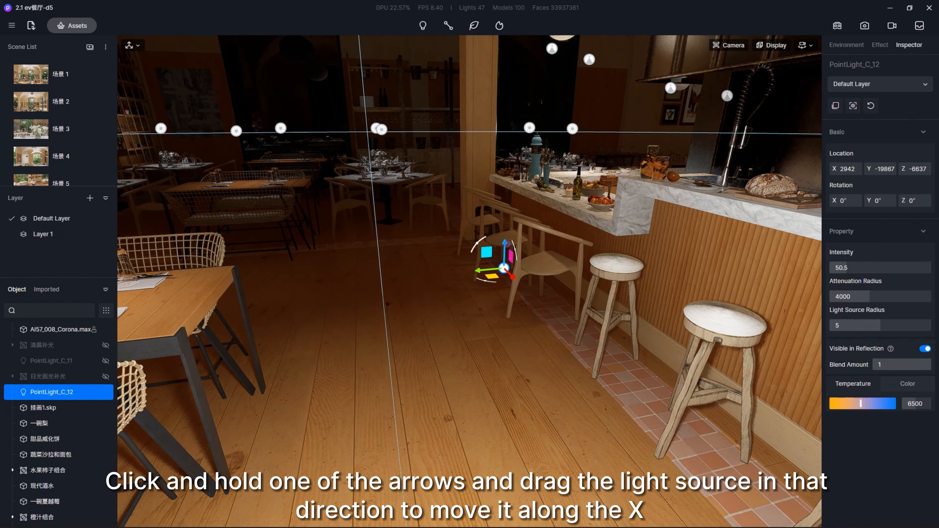
mouse_move(506, 245)
left_mouse_down()
mouse_move(505, 174)
mouse_move(505, 233)
left_mouse_up()
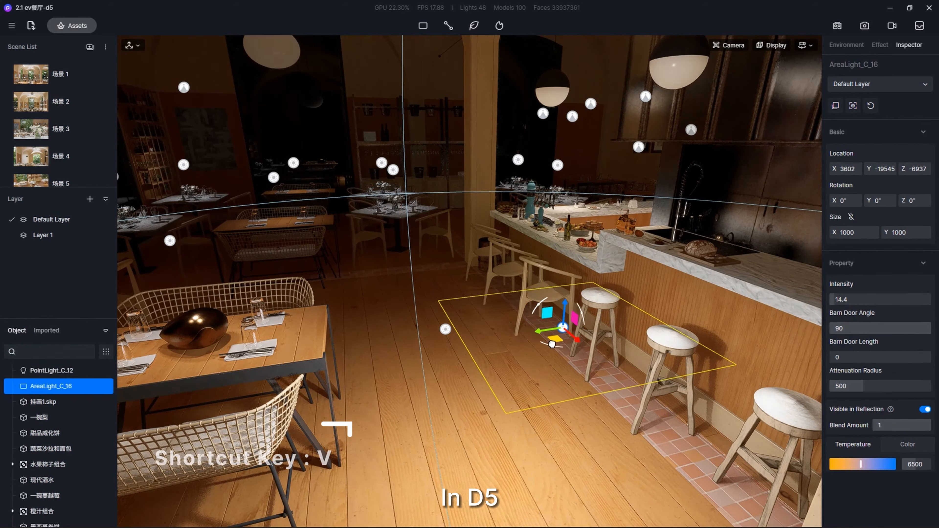
- Resize the rectangular area light beside the bar stools with the Scale tool and return to Move and Rotate mode
key("v")
left_click_drag(548, 316, 670, 318)
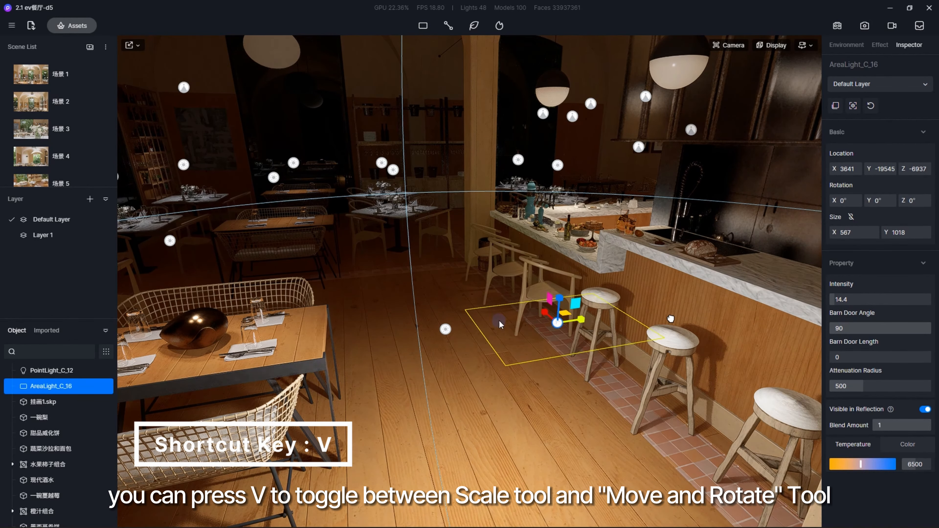
key("v")
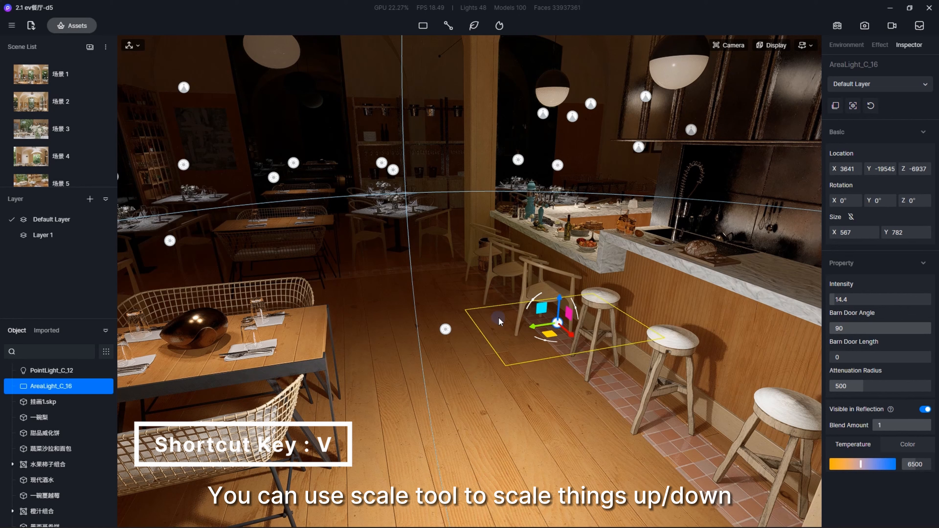
key("v")
left_click_drag(580, 319, 616, 319)
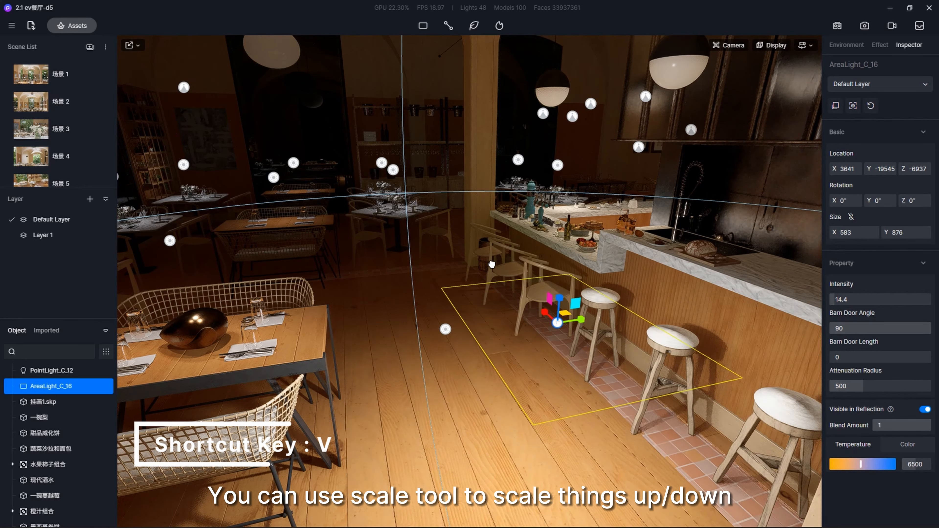
key("v")
- Copy the floor point light by moving a duplicate toward the bar, and reselect the original light
left_click(446, 329)
left_click_drag(420, 335, 552, 322, "shift")
left_click(446, 329)
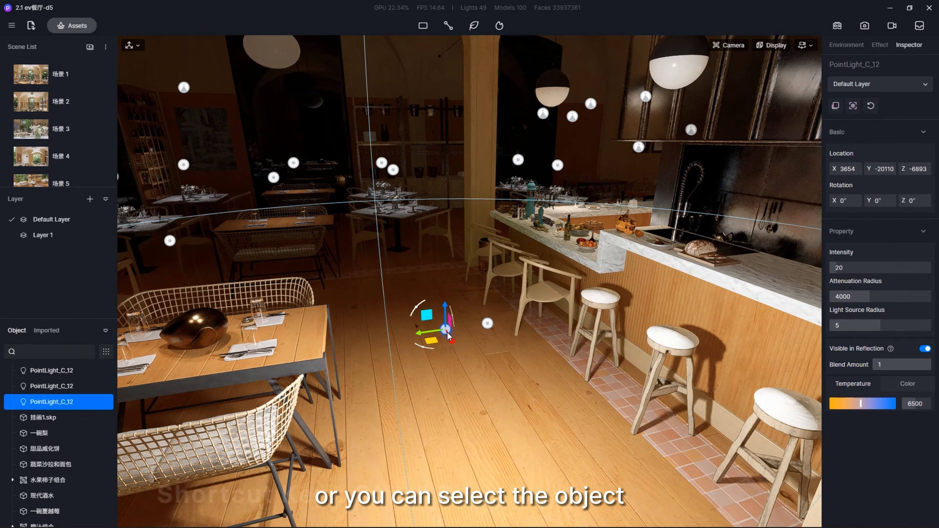
- Duplicate the selected point light, placing one copy on the floor and raising it, and another near the dining table
key("ctrl+d")
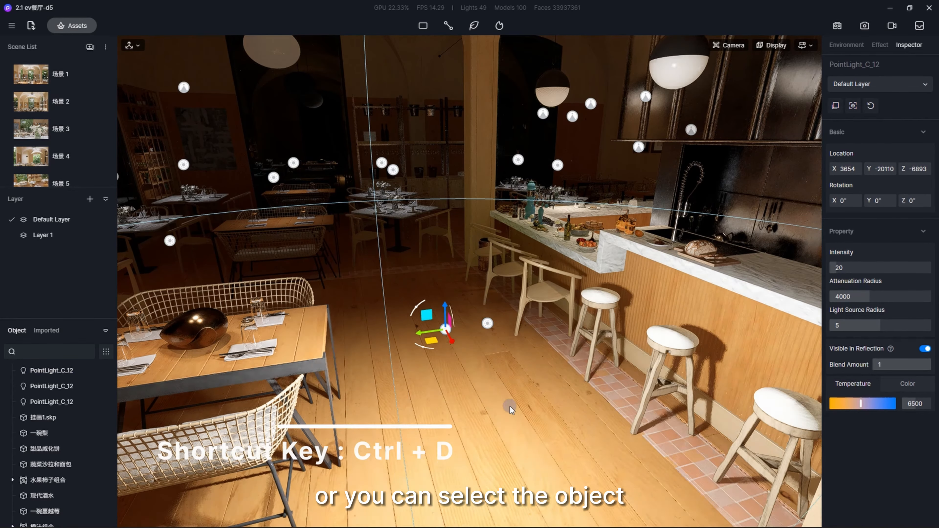
left_click(515, 413)
left_click_drag(519, 390, 519, 317)
key("ctrl+d")
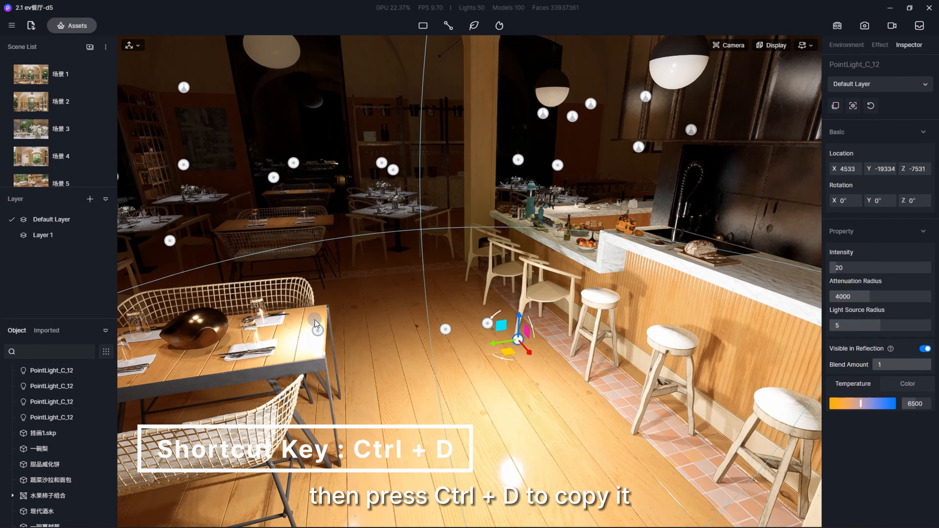
left_click(306, 276)
key("ctrl+d")
left_click(729, 278)
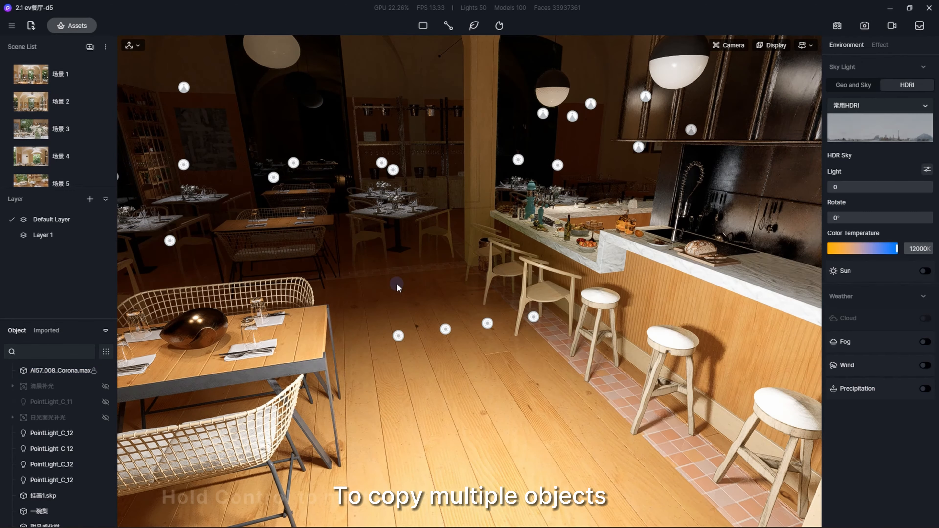
- Select the row of four point lights above the floor, group them and rename the group 12345
left_click_drag(377, 286, 566, 384)
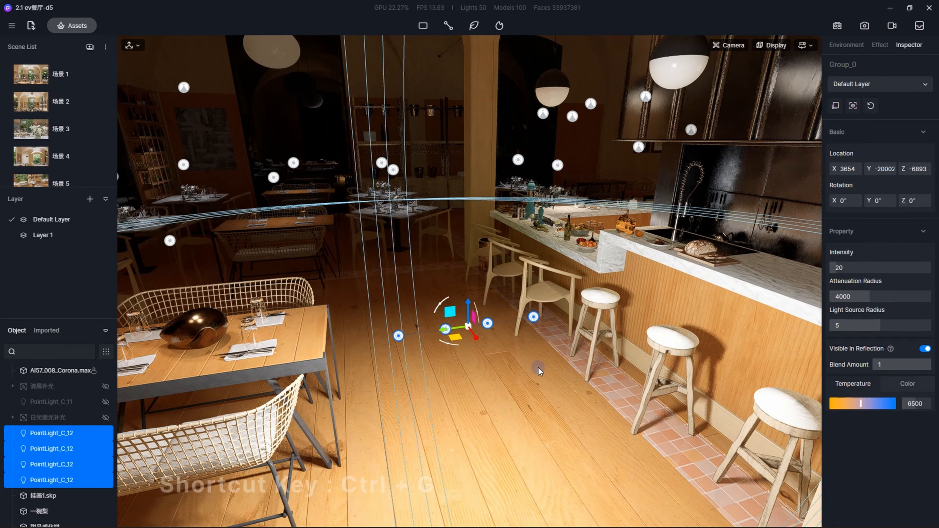
key("ctrl+g")
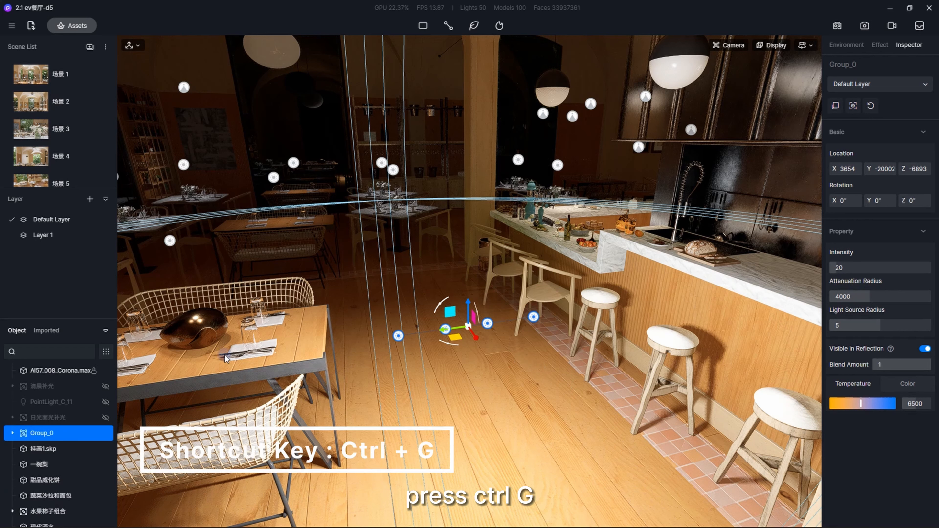
double_click(57, 432)
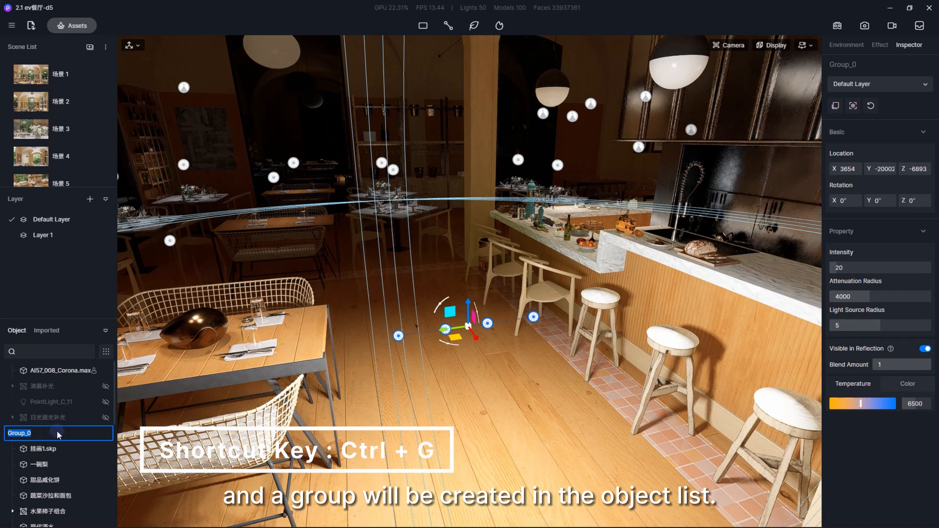
key("Return")
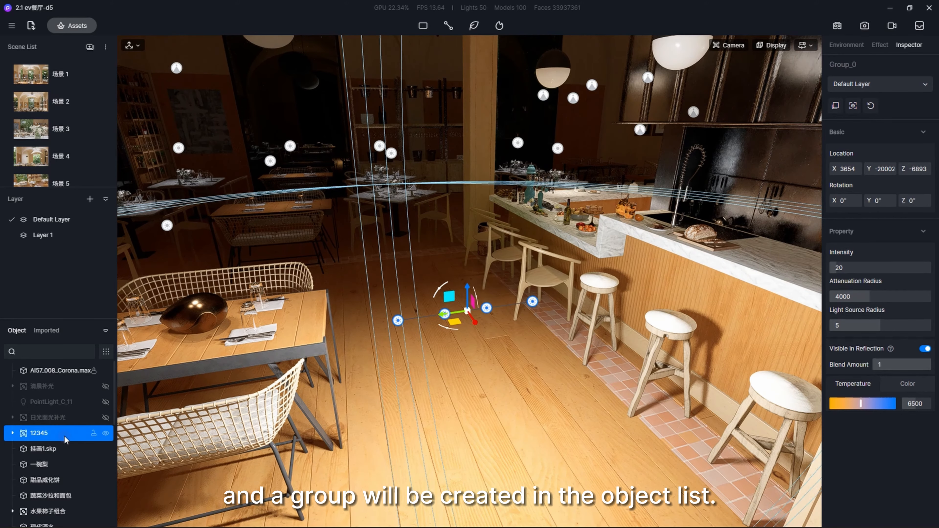
- Ungroup the four point lights and pick individual lights from the row
key("ctrl+shift+g")
left_click(395, 320)
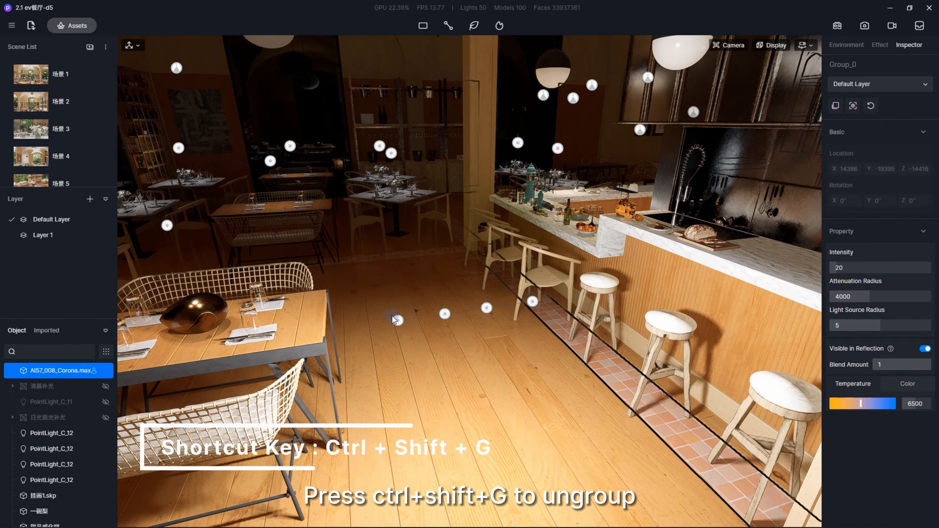
left_click(487, 307)
left_click(532, 302)
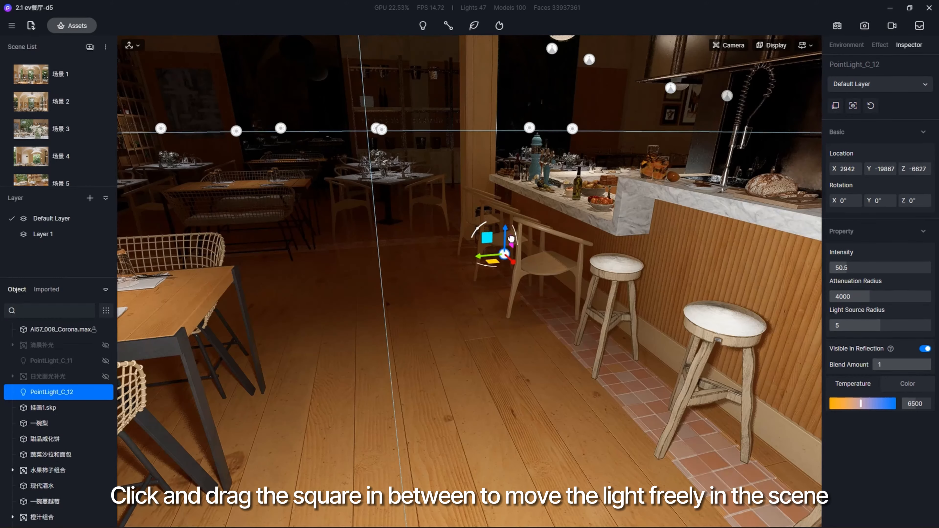
- Move the point light freely within a plane near the bar chairs and set its intensity to 5000
left_click_drag(511, 239, 496, 257)
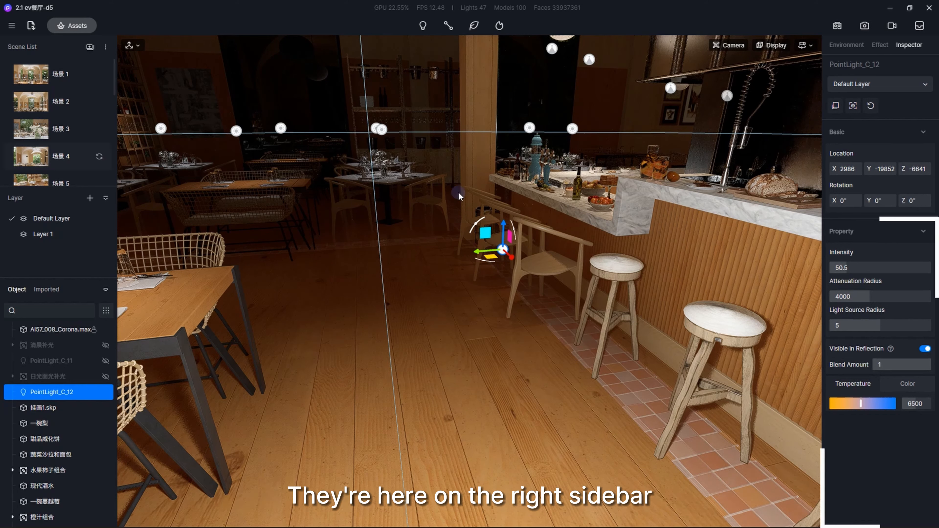
mouse_move(846, 266)
left_mouse_down()
mouse_move(838, 267)
mouse_move(852, 266)
left_mouse_up()
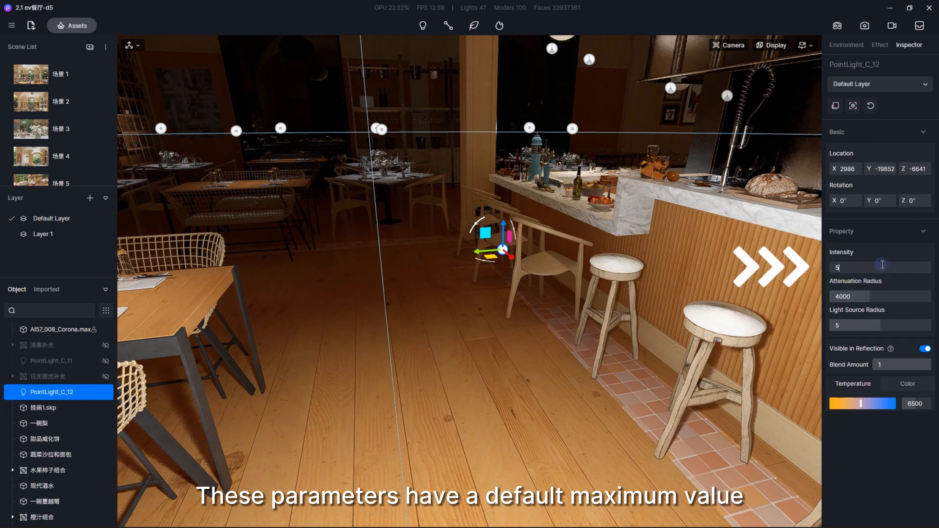
type("000")
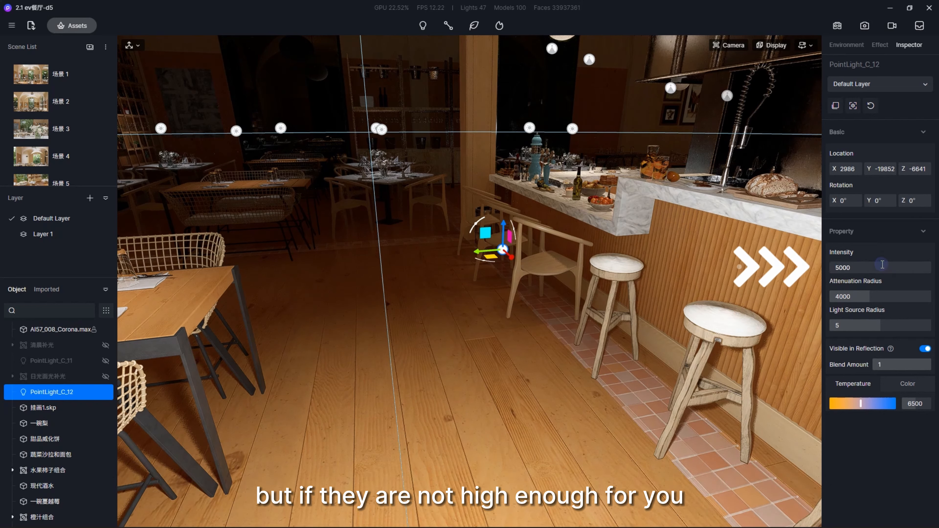
key("Return")
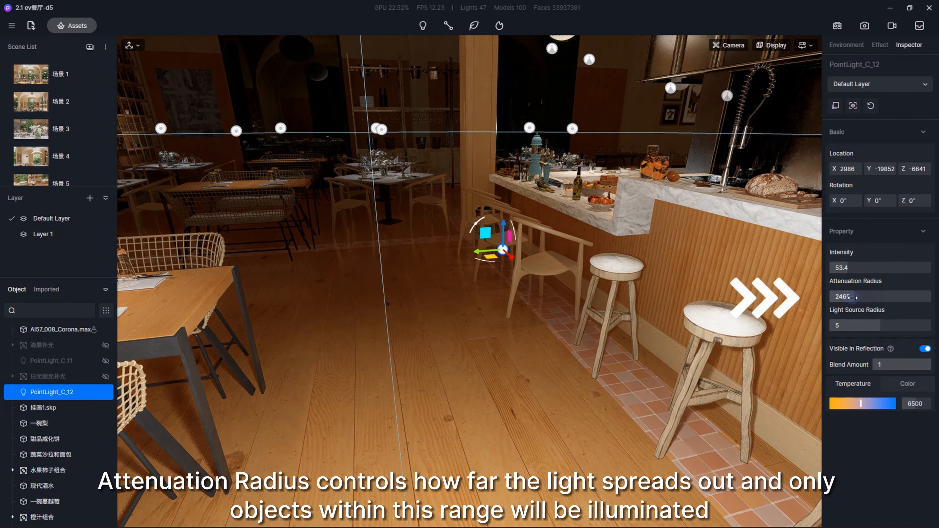
- Set the point light's Attenuation Radius to 30000
left_click_drag(853, 297, 896, 294)
type("30000")
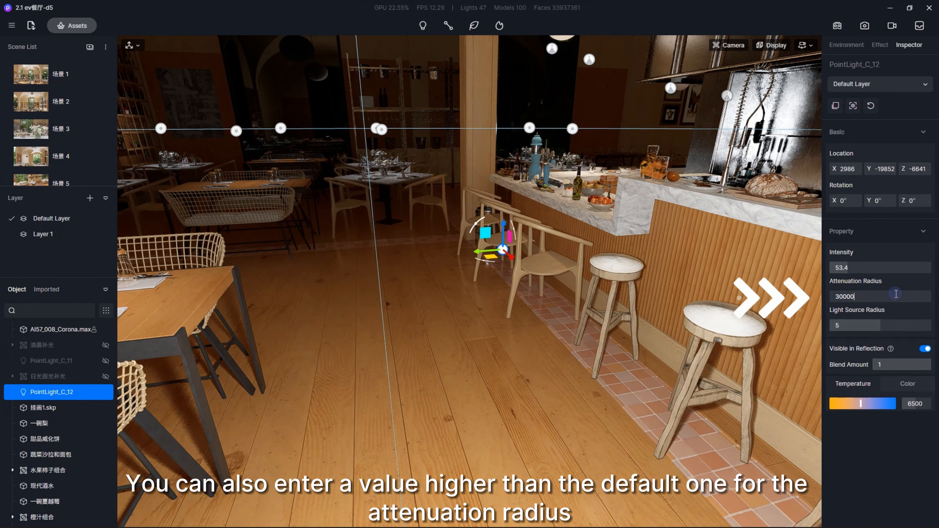
key("Return")
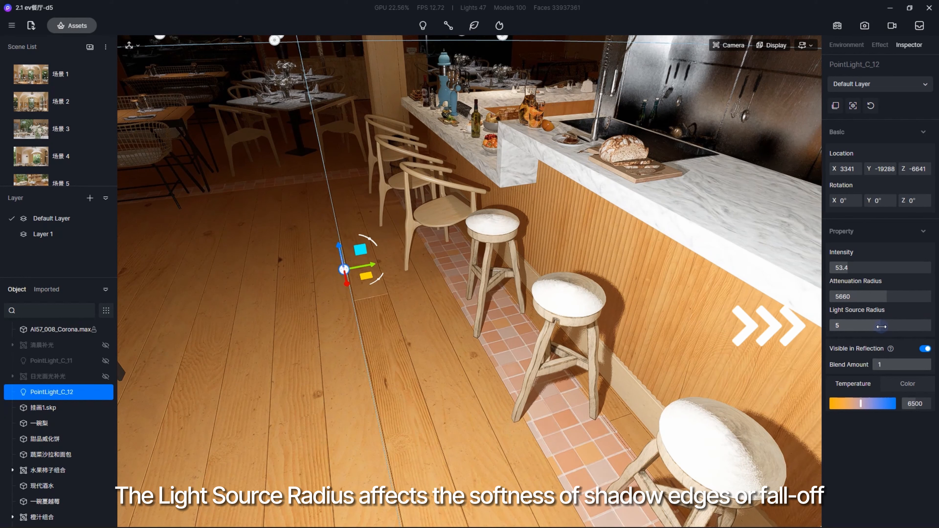
- Vary the point light's Light Source Radius between its minimum and 10 to compare the softness of the stool shadows
left_click_drag(872, 328, 835, 327)
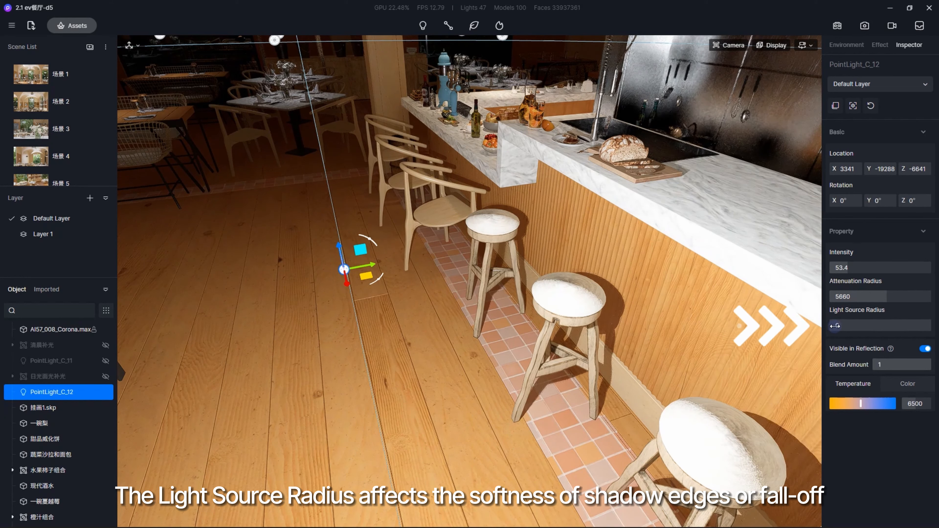
left_click_drag(834, 325, 937, 325)
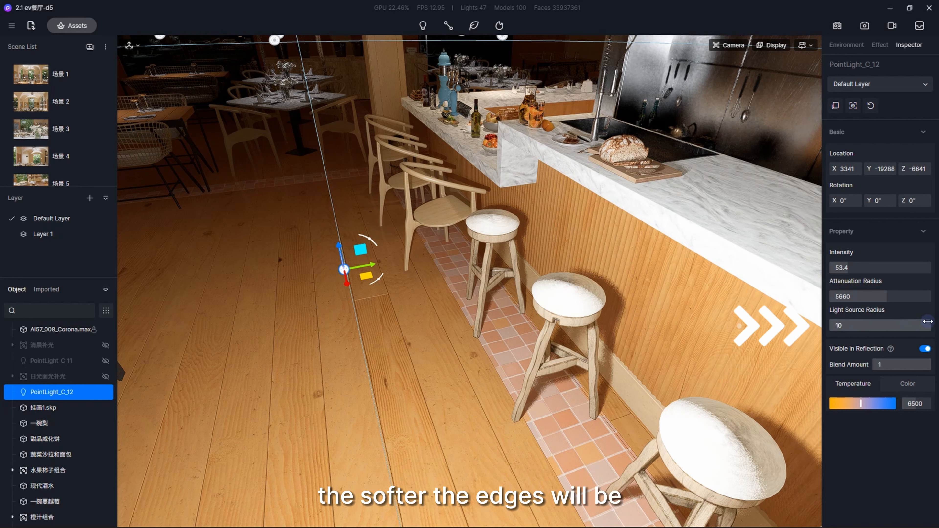
left_click_drag(912, 322, 833, 330)
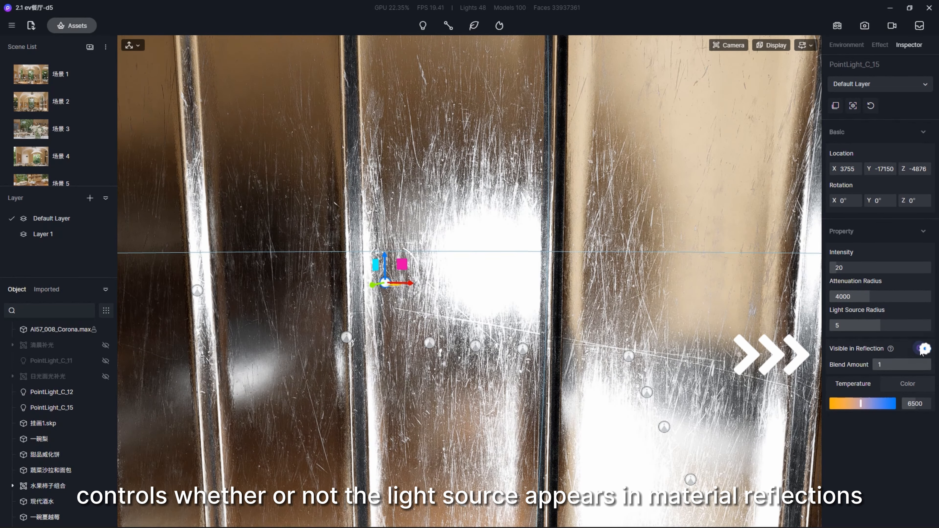
- Toggle Visible in Reflection off and on for the point light at the metal panels, and lower its Blend Amount
left_click(924, 348)
left_click(924, 349)
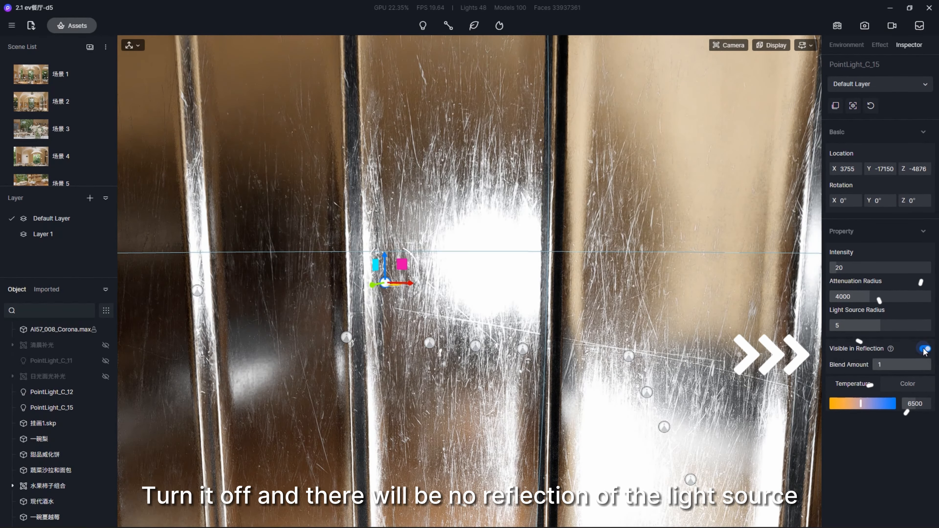
left_click(924, 348)
left_click(925, 348)
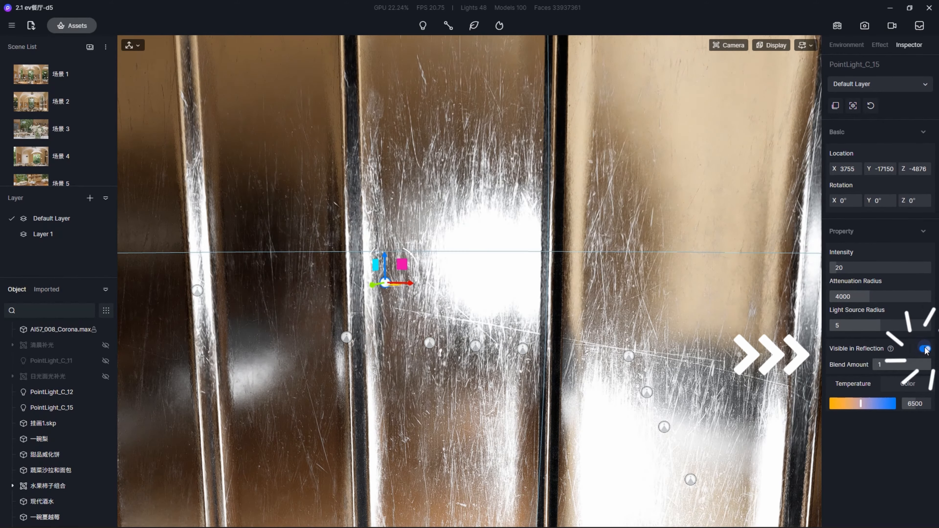
left_click_drag(927, 366, 877, 360)
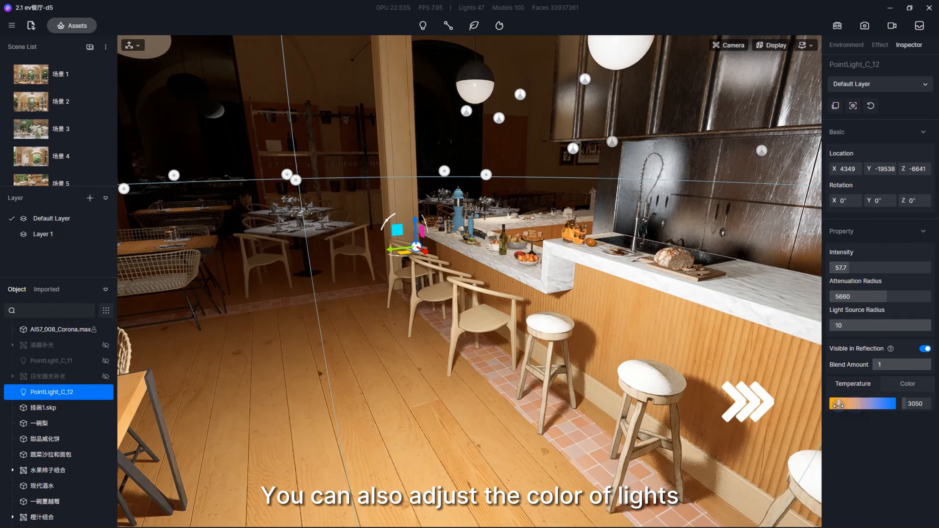
- Adjust the point light's colour temperature to 6750, and switch to Color mode to pick a custom light colour
mouse_move(838, 405)
left_mouse_down()
mouse_move(850, 405)
mouse_move(836, 402)
left_mouse_up()
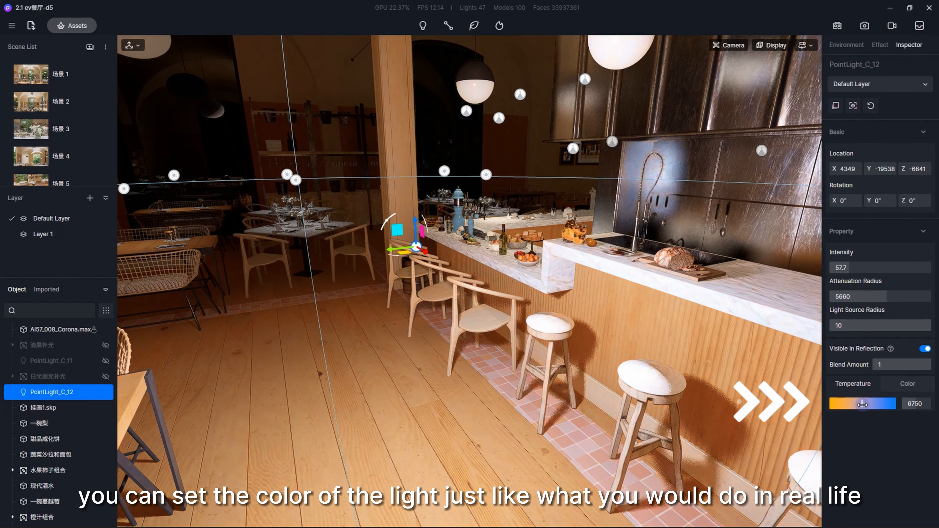
left_click(908, 383)
left_click(879, 500)
left_click_drag(886, 484, 844, 499)
left_click(893, 500)
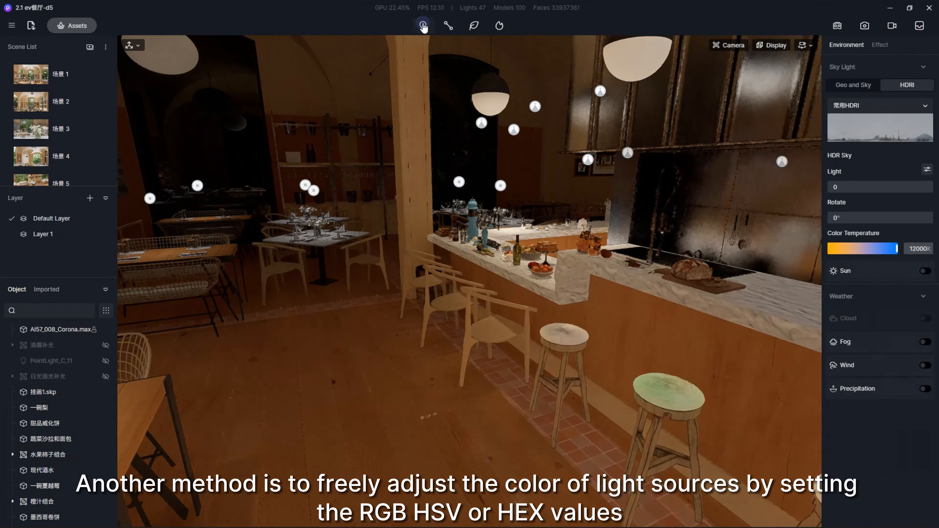
- Add a spotlight on the floor between the tables and the bar, and raise it to about Z -5784
left_click(423, 26)
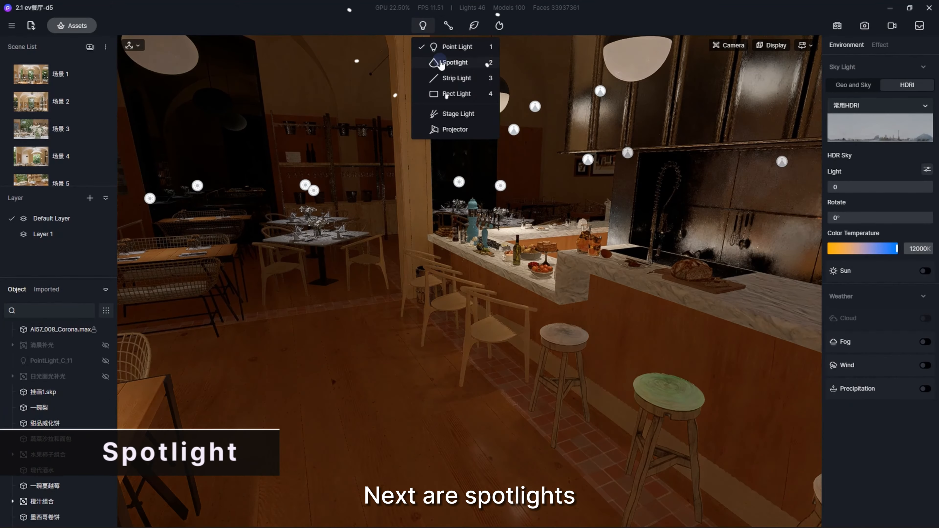
left_click(446, 62)
left_click(394, 439)
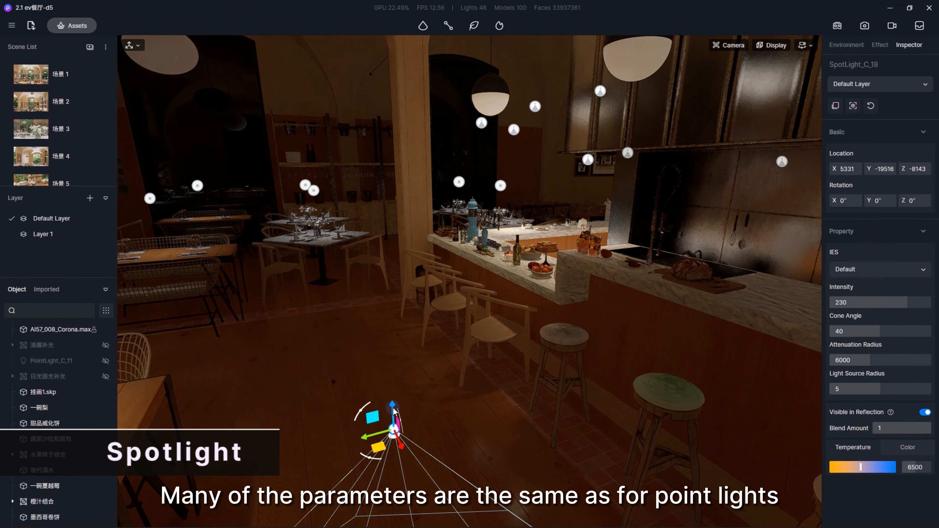
left_click_drag(384, 200, 372, 42)
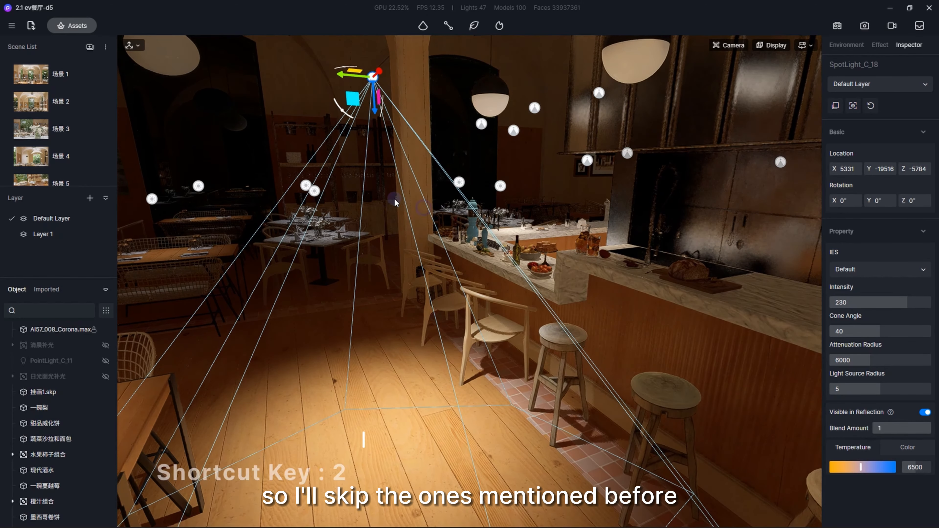
- Try the built-in IES profiles from IES 01 to IES 06 on the spotlight to compare their light distribution
right_click_drag(395, 199, 395, 199)
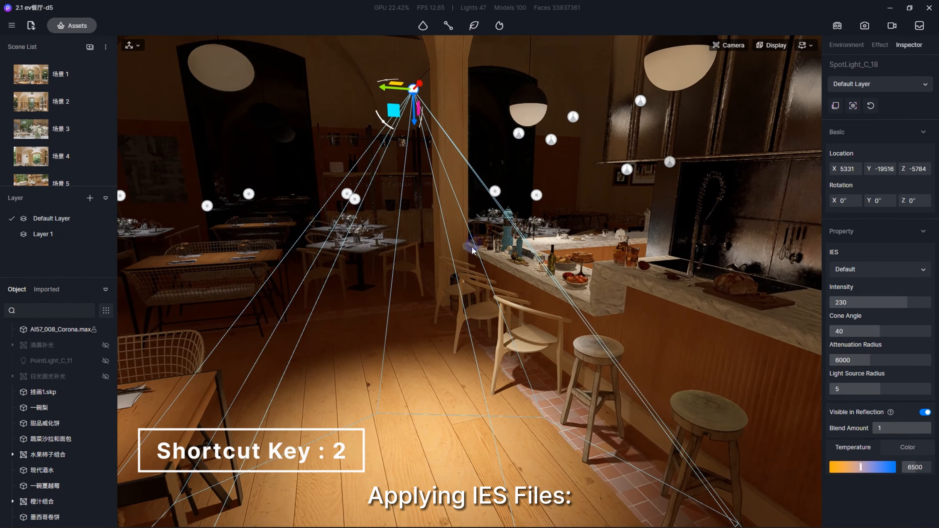
right_click_drag(471, 247, 471, 246)
left_click(878, 270)
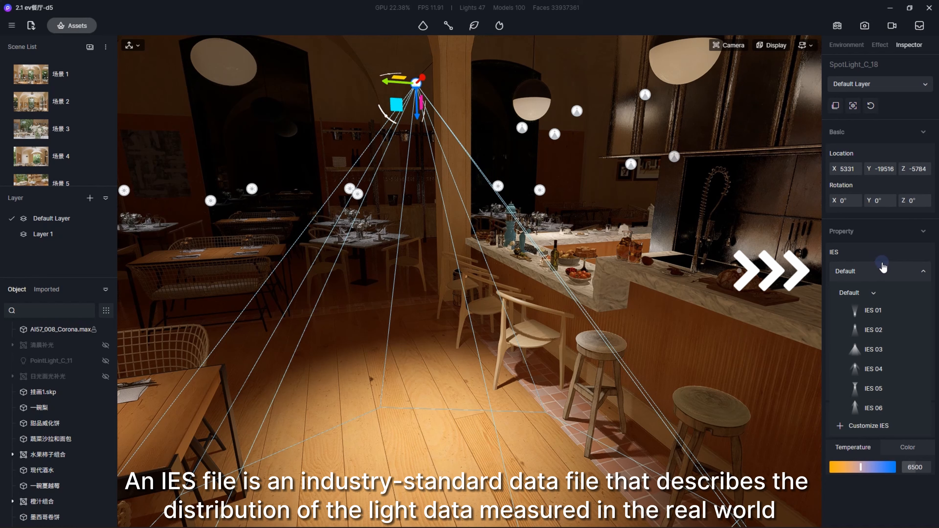
left_click(878, 311)
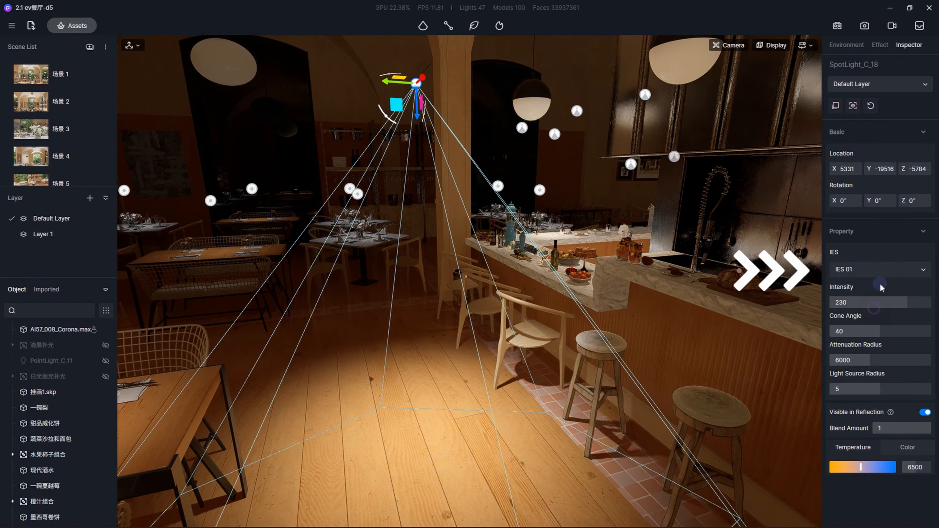
left_click(879, 274)
left_click(867, 334)
left_click(877, 273)
left_click(875, 346)
left_click(876, 271)
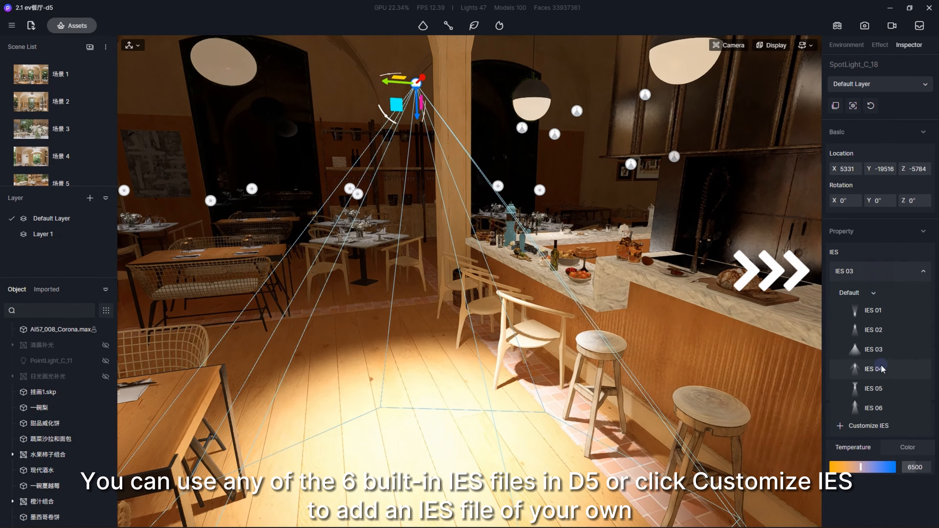
left_click(878, 367)
left_click(875, 270)
left_click(872, 387)
left_click(875, 270)
left_click(879, 406)
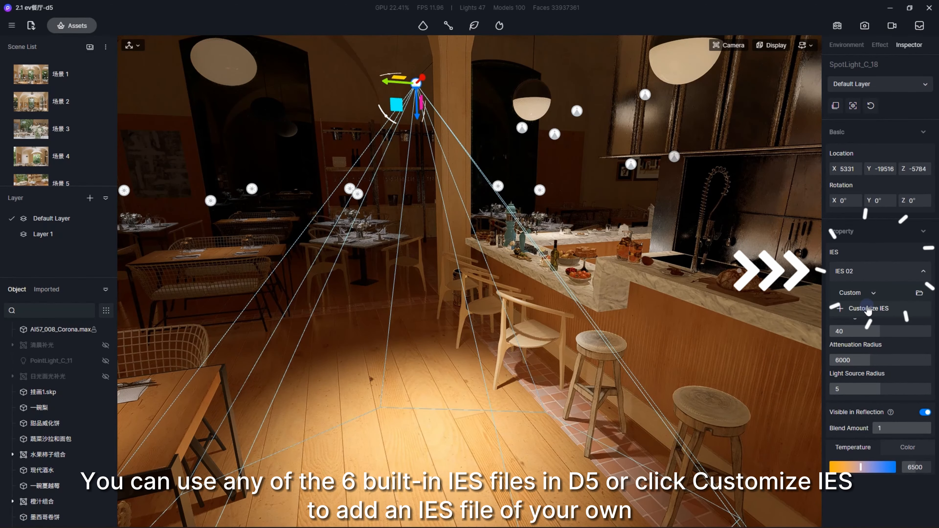
- Load the custom IES file IES1.ies for the spotlight and narrow its Cone Angle
left_click(868, 310)
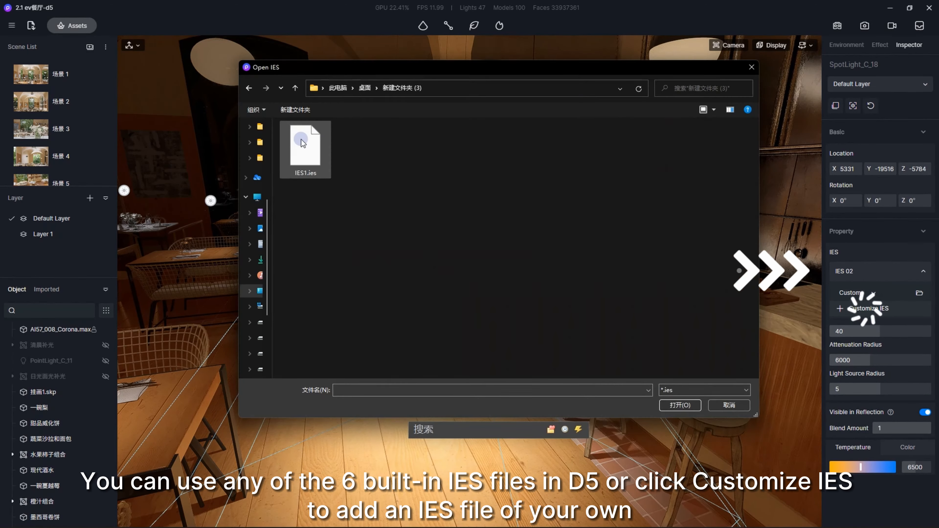
double_click(301, 139)
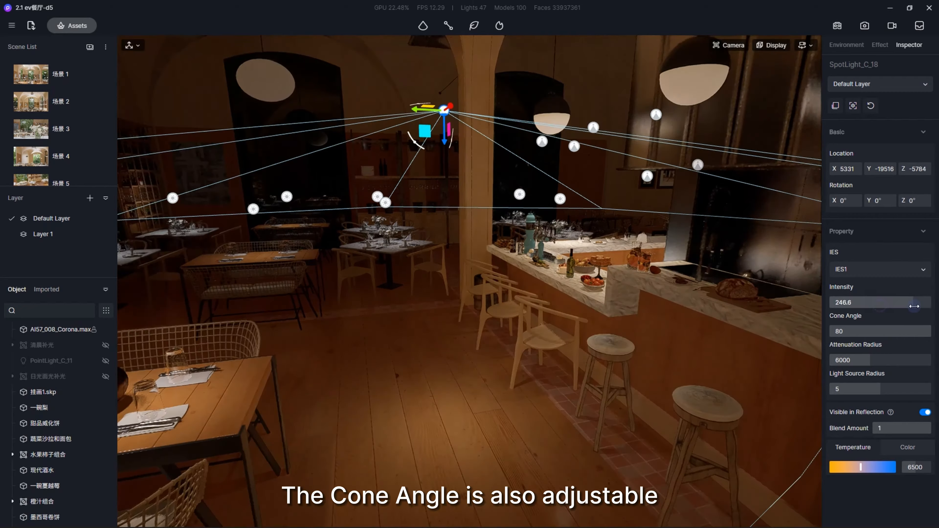
left_click_drag(901, 329, 889, 330)
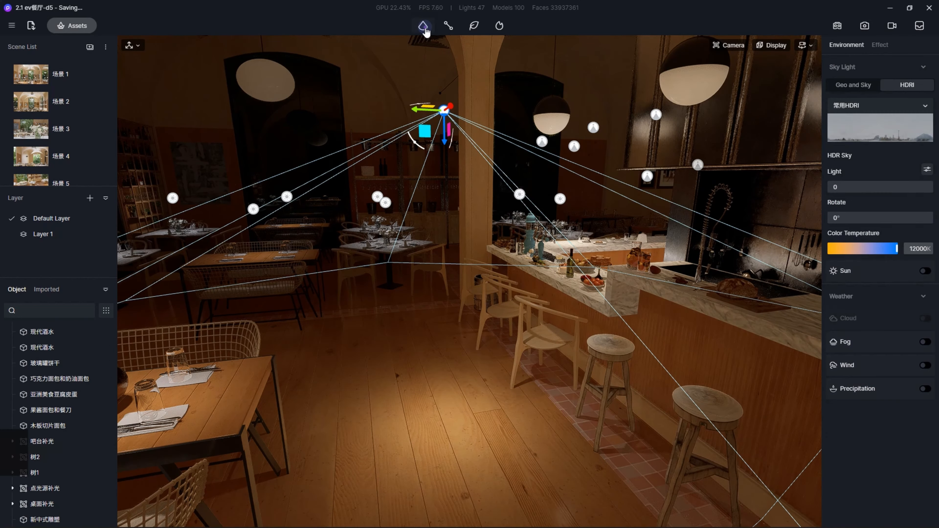
- Add a rectangular light on the floor beside the bar and raise it to about Z -6525
mouse_move(421, 27)
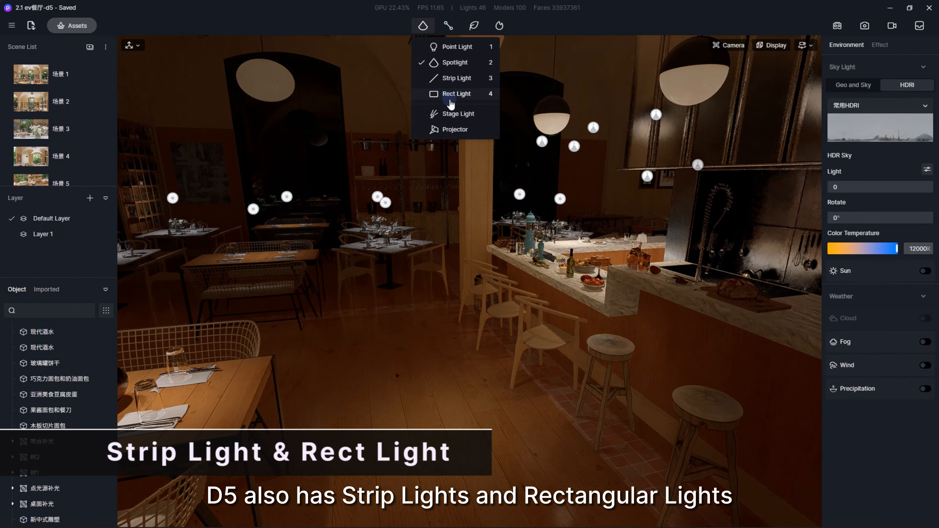
left_click(449, 100)
left_click(446, 395)
left_click_drag(448, 384, 448, 197)
- Add a strip light on the wooden dining table and raise it slightly to about Z -7156
mouse_move(424, 31)
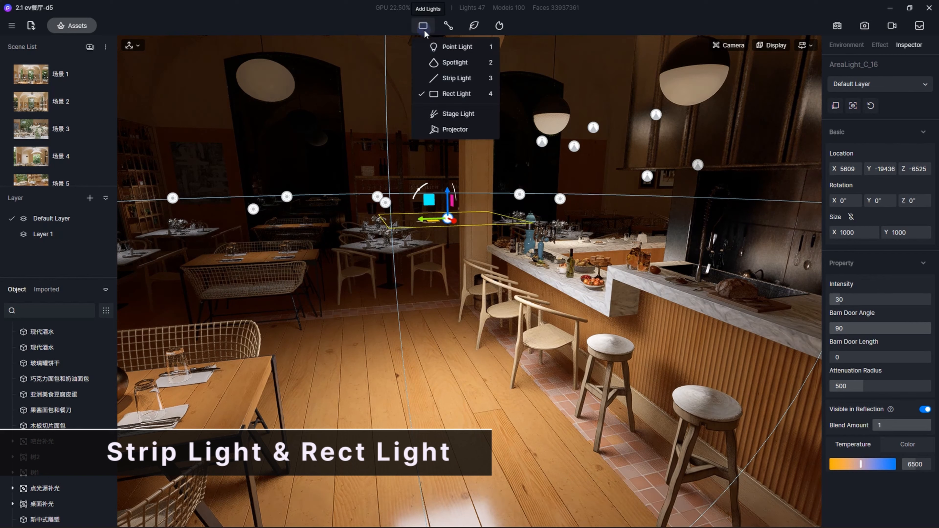
left_click(457, 78)
left_click(229, 395)
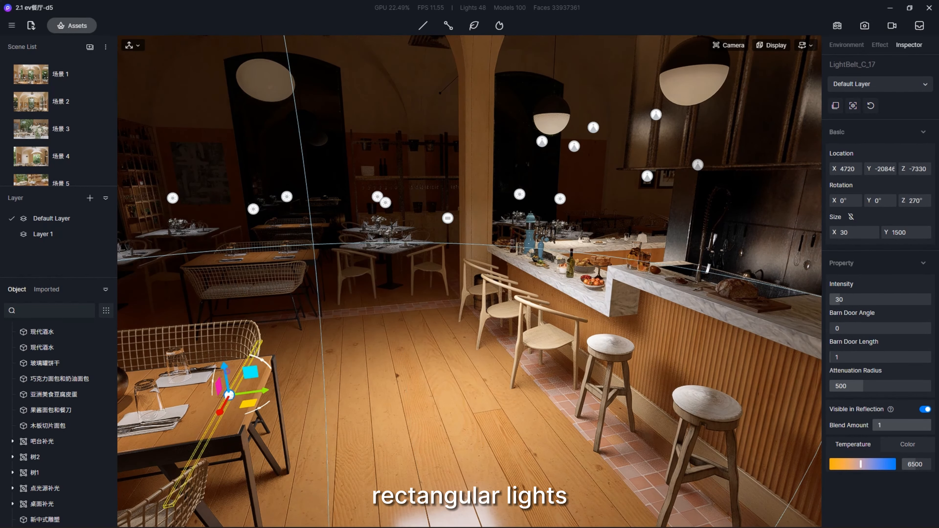
left_click_drag(227, 371, 222, 341)
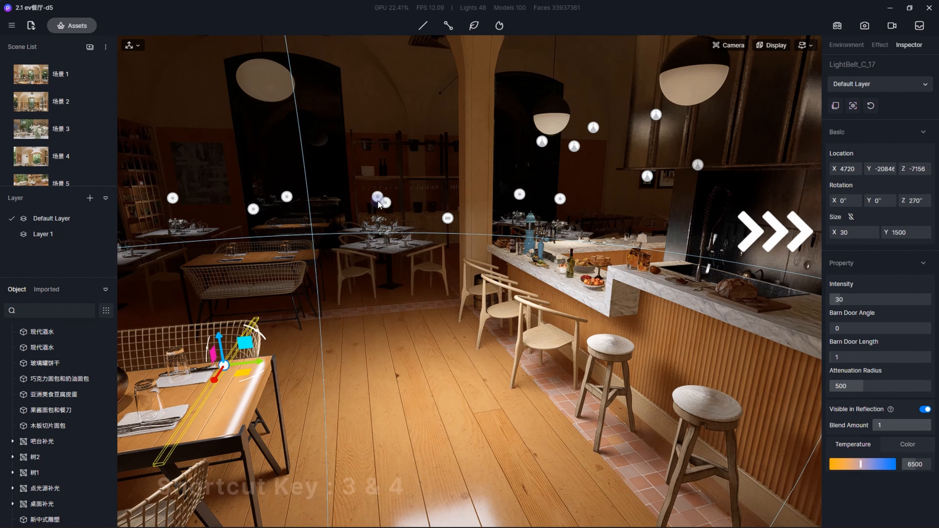
- Select the rectangular light near the bar and rescale it along X and Y to about 1420 by 1000
left_click(448, 218)
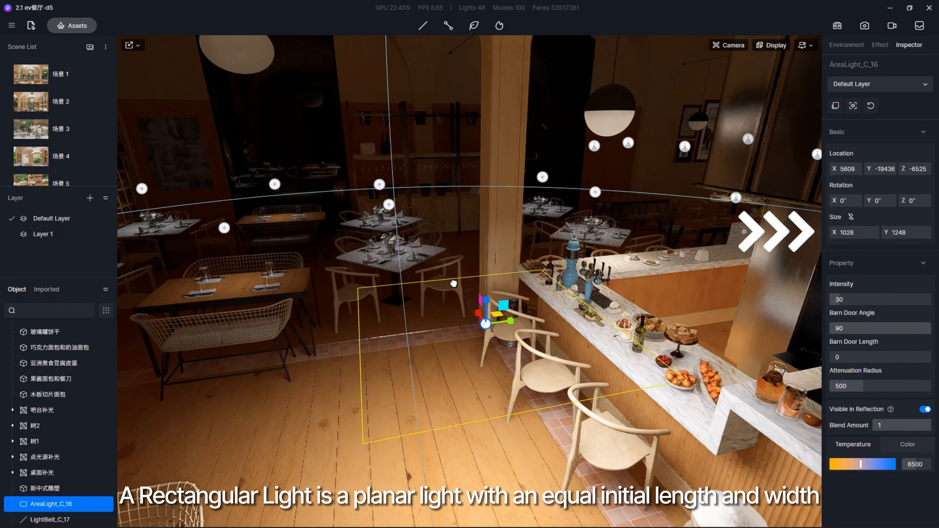
left_click_drag(529, 316, 492, 350)
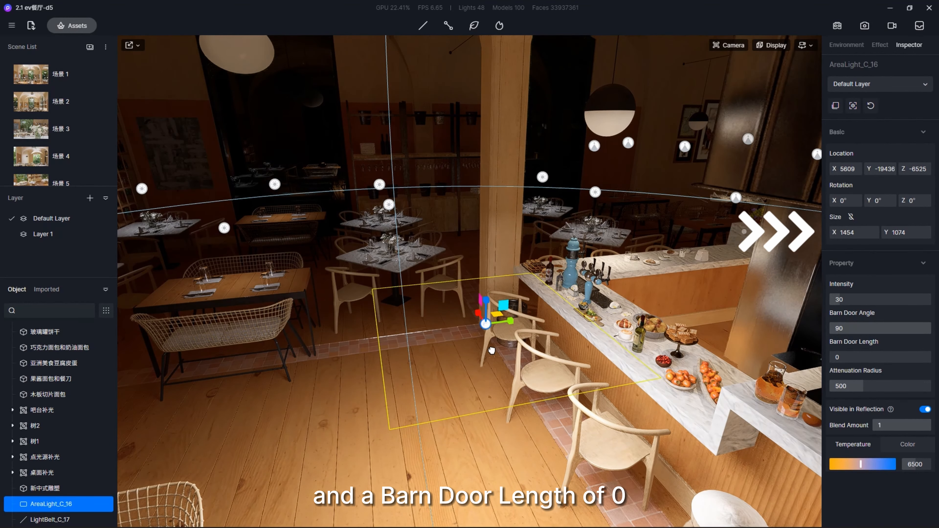
right_click_drag(505, 307, 506, 271)
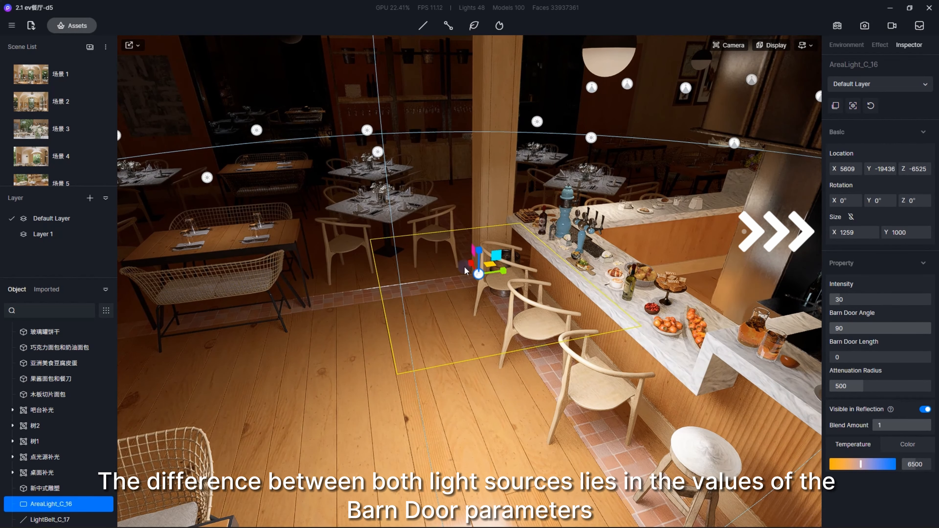
left_click_drag(425, 208, 414, 224)
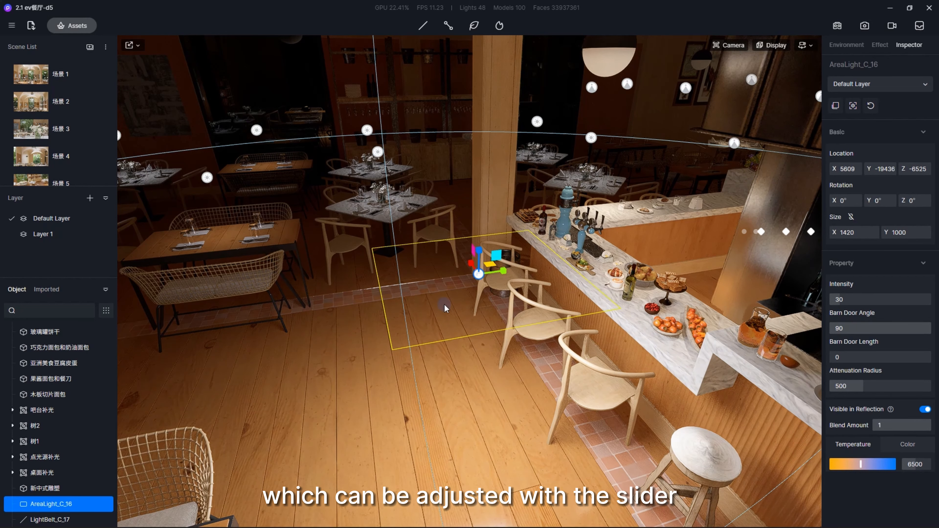
- Raise the rectangular light and adjust its Barn Door Angle to 22.9 and its Barn Door Length to 73
left_click(895, 341)
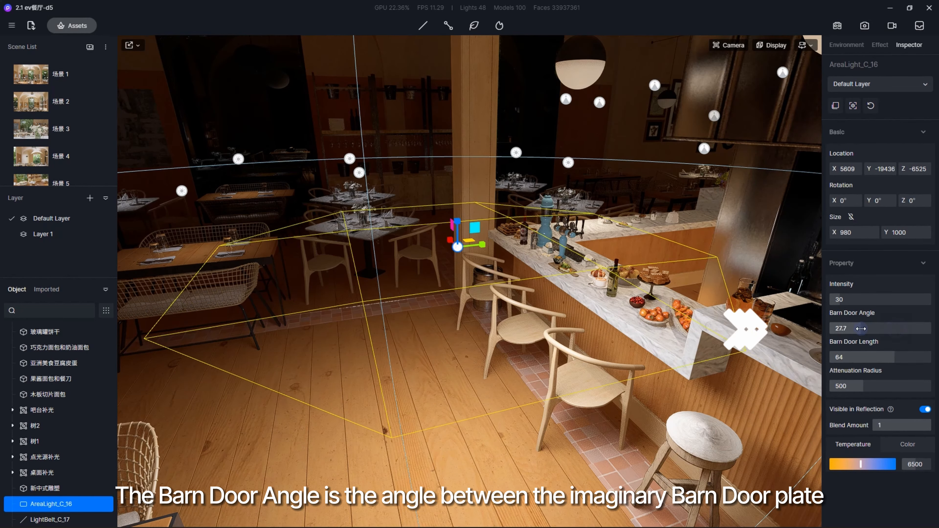
mouse_move(860, 328)
left_mouse_down()
mouse_move(871, 328)
mouse_move(837, 329)
mouse_move(887, 329)
mouse_move(839, 328)
mouse_move(861, 328)
left_mouse_up()
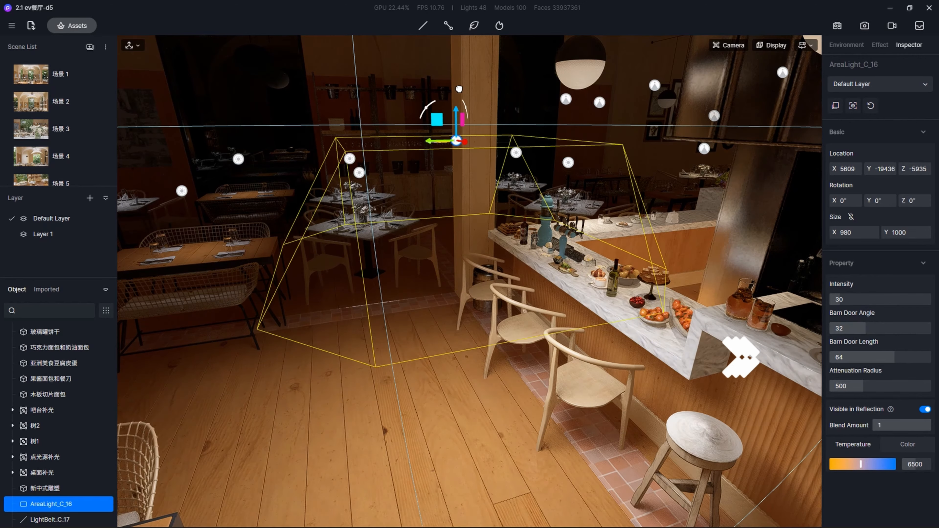
mouse_move(866, 328)
left_mouse_down()
mouse_move(913, 331)
mouse_move(857, 328)
left_mouse_up()
mouse_move(894, 357)
left_mouse_down()
mouse_move(935, 359)
mouse_move(904, 357)
left_mouse_up()
mouse_move(857, 328)
left_mouse_down()
mouse_move(817, 325)
mouse_move(899, 329)
mouse_move(855, 328)
left_mouse_up()
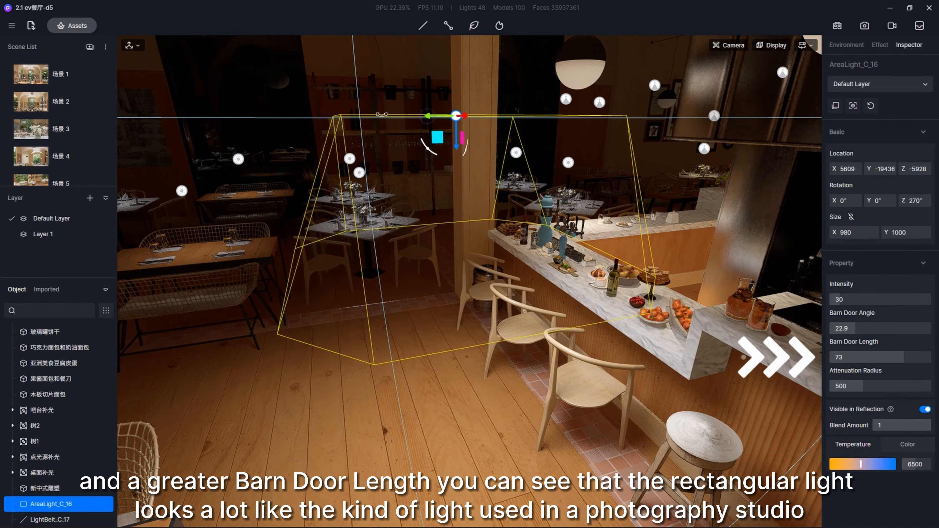
- Reselect the rectangular light beside the column and shift it along the Y axis
right_click_drag(433, 167, 521, 171)
left_click(479, 134)
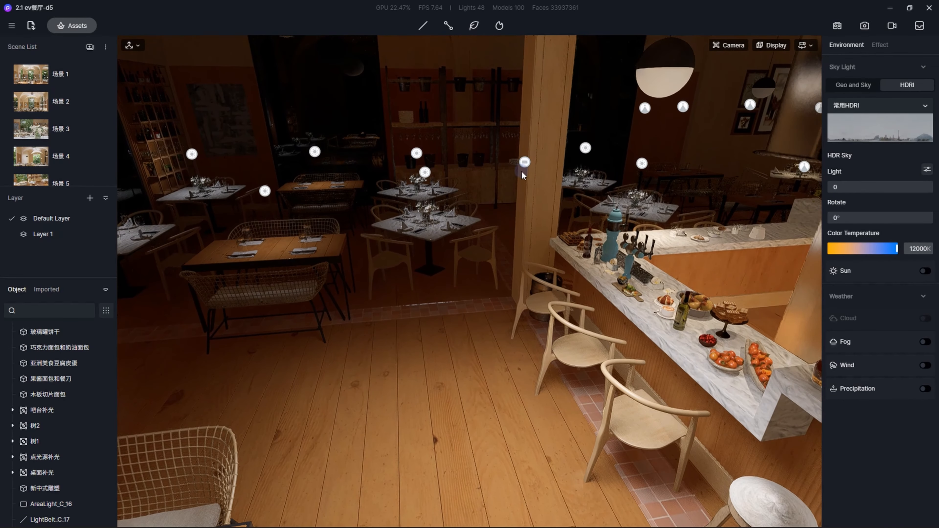
left_click(513, 167)
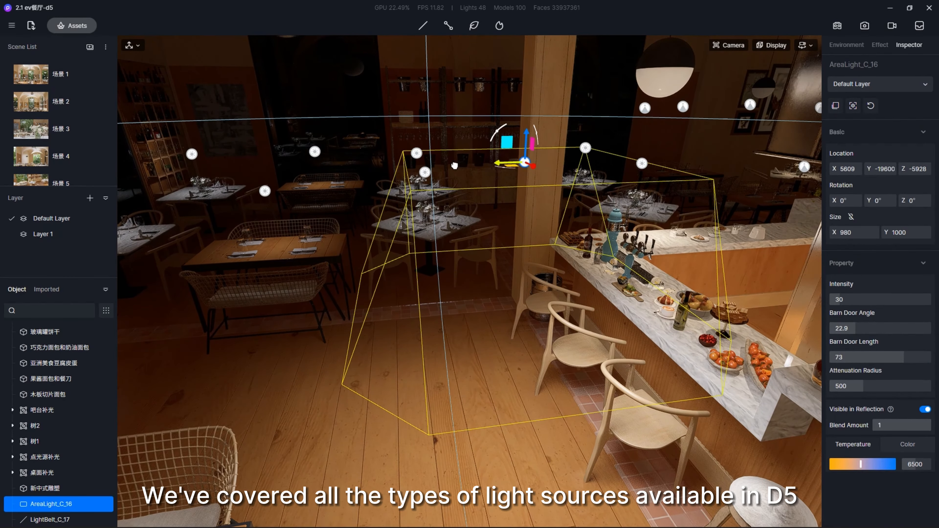
left_click_drag(455, 165, 425, 167)
right_click_drag(465, 253, 502, 253)
scroll(503, 253, "down", 2)
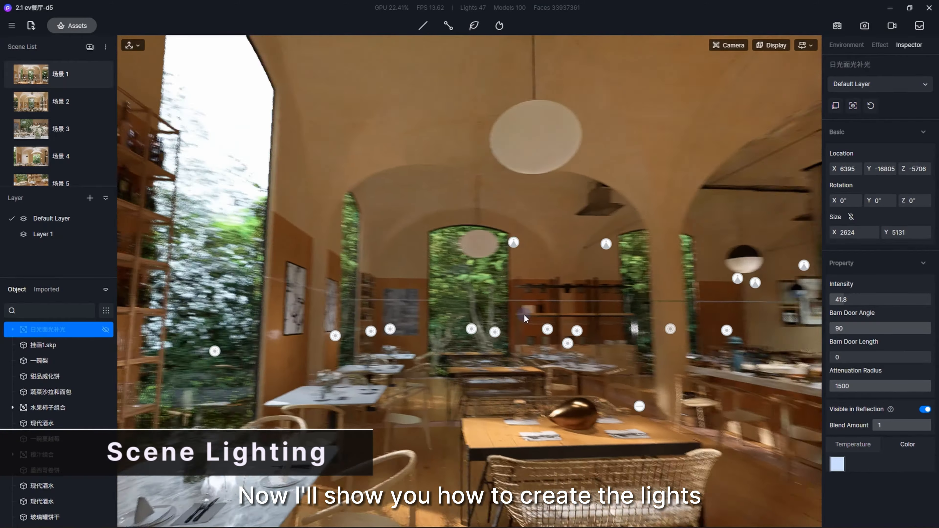
- Add a rectangular light at the tall arched window, working from outside the building
right_click_drag(524, 314, 808, 278)
scroll(680, 308, "down", 5)
scroll(693, 313, "down", 3)
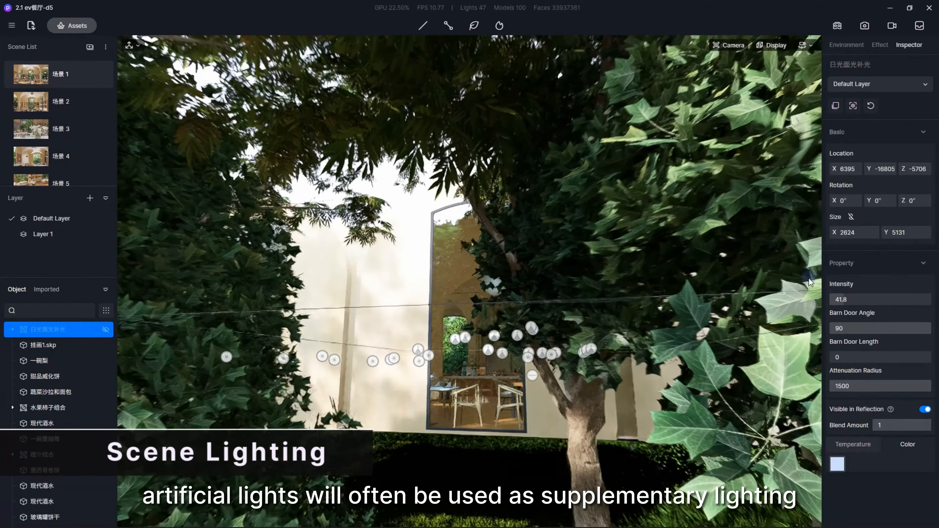
scroll(808, 278, "up", 8)
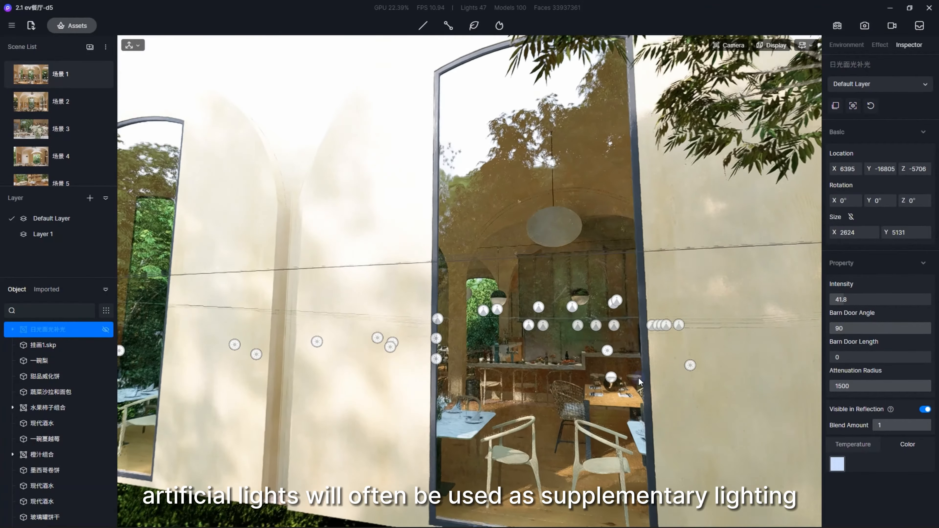
scroll(640, 381, "down", 3)
right_click_drag(629, 376, 609, 374)
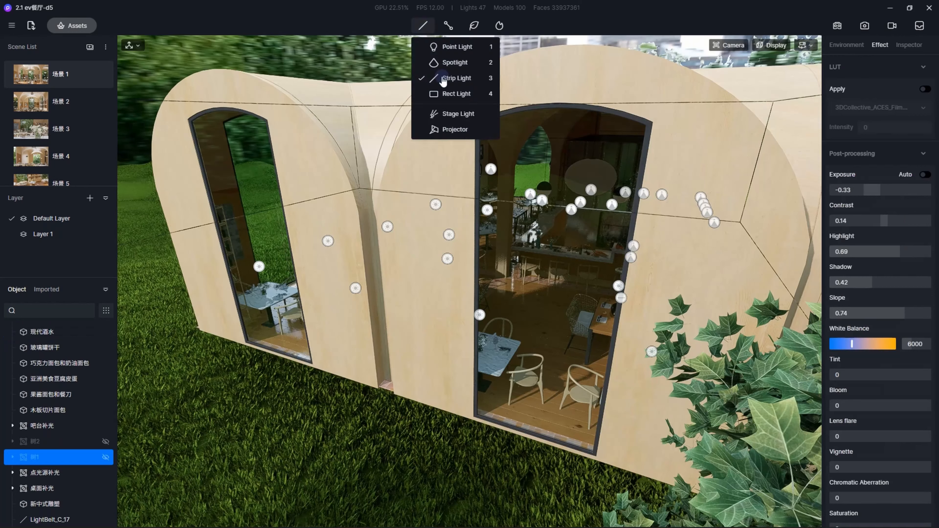
left_click(455, 78)
left_click(544, 285)
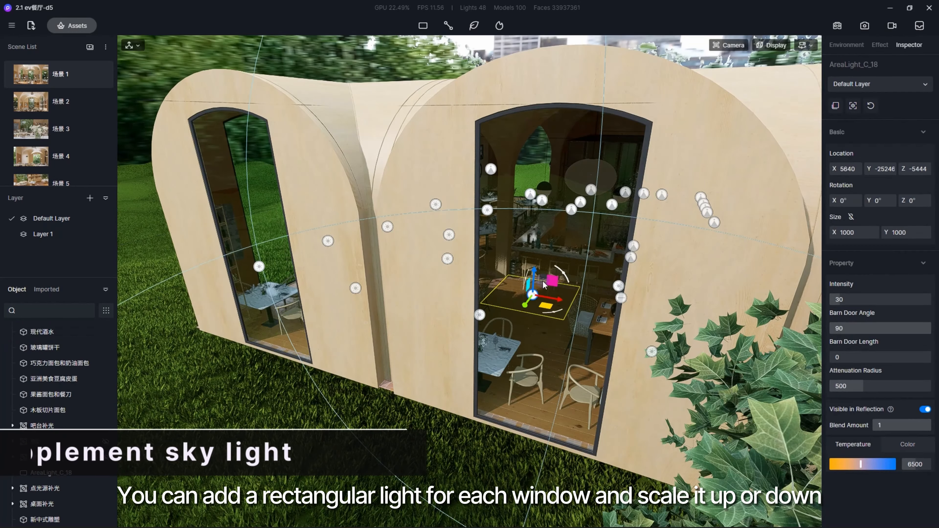
- Stand the window light upright with an X rotation of 90° and scale it to about 1928 by 4121, slightly larger than the window
left_click_drag(525, 279, 522, 322)
left_click(855, 201)
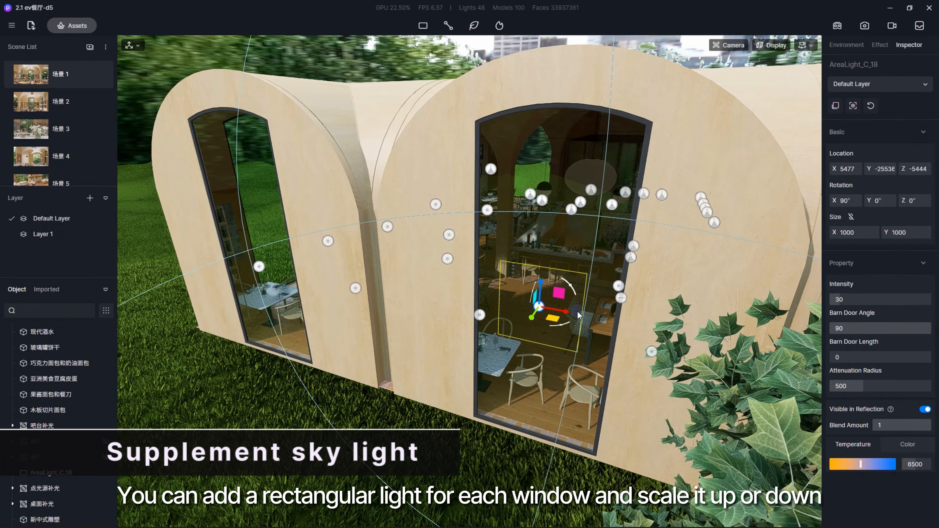
left_click_drag(542, 335, 538, 337)
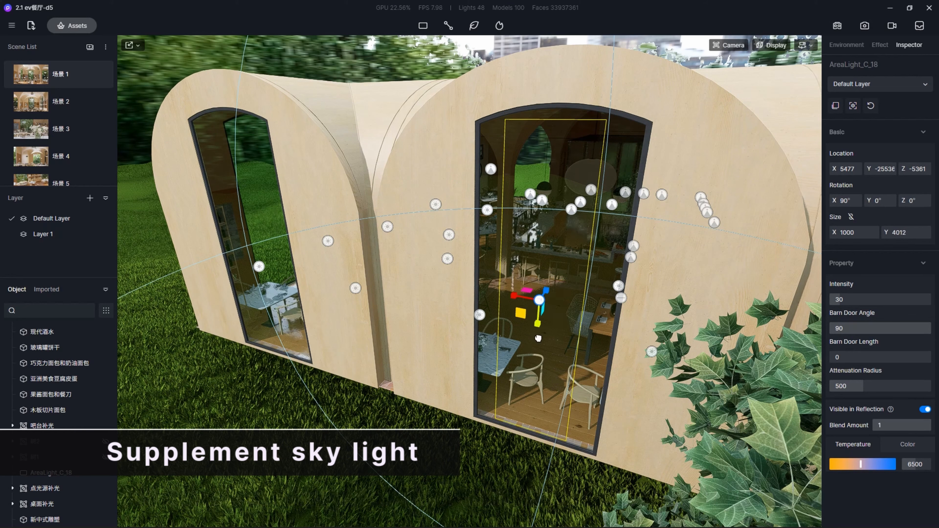
left_click_drag(469, 283, 483, 286)
key("space")
- Set the window light's Intensity to 88 and Z rotation to 180°, and move it out from the window to about Y -25787
mouse_move(874, 298)
left_mouse_down()
mouse_move(897, 298)
mouse_move(858, 300)
left_mouse_up()
type("180")
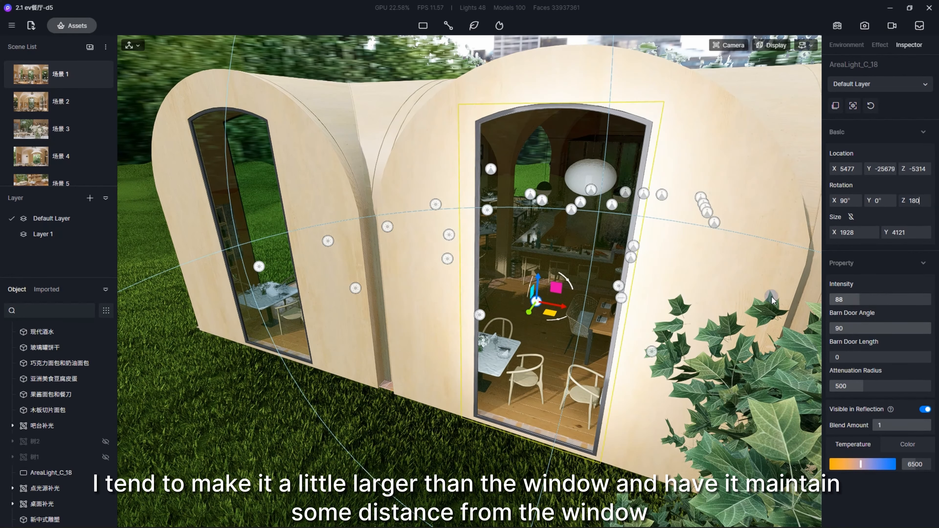
left_click_drag(528, 313, 525, 317)
- Give the window light a pale blue Color with saturation 30, and copy it to the neighbouring arched window at about X 10020
left_click(907, 445)
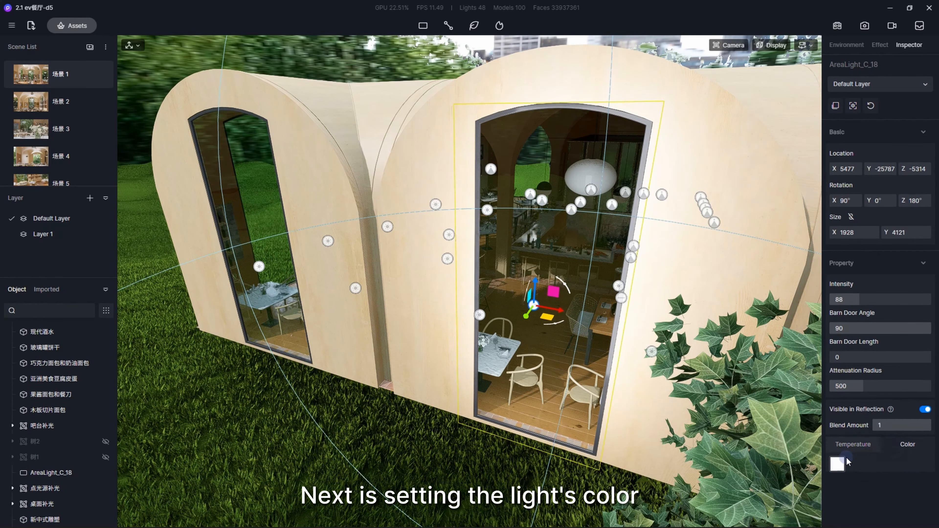
left_click(838, 464)
scroll(879, 484, "down", 3)
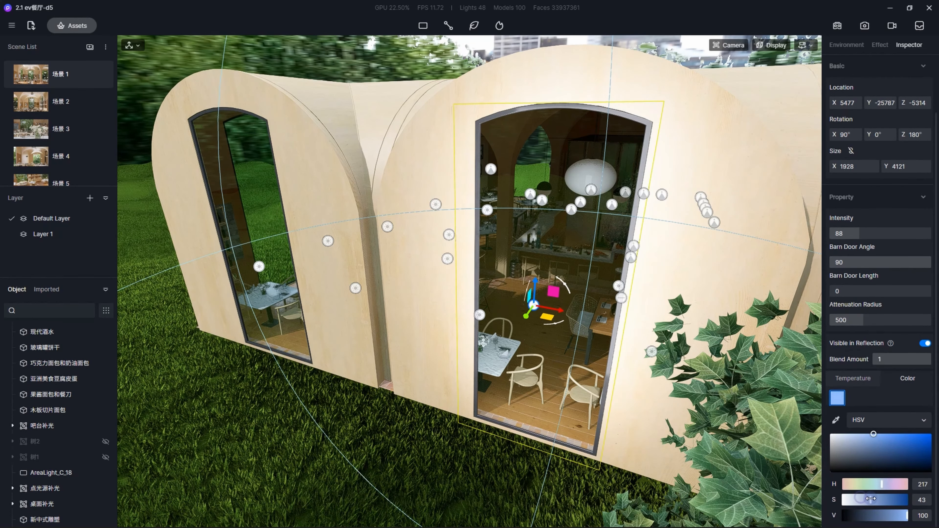
left_click_drag(871, 499, 857, 500)
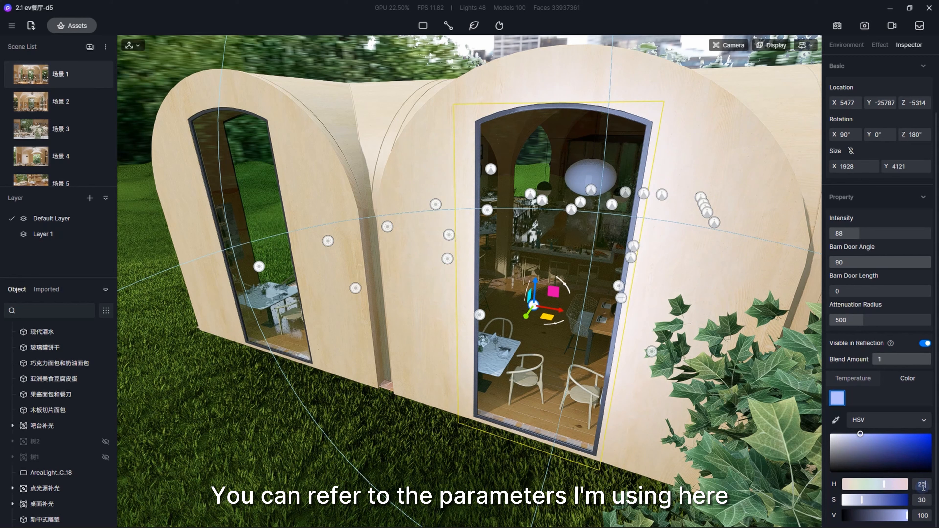
left_click_drag(534, 290, 270, 249)
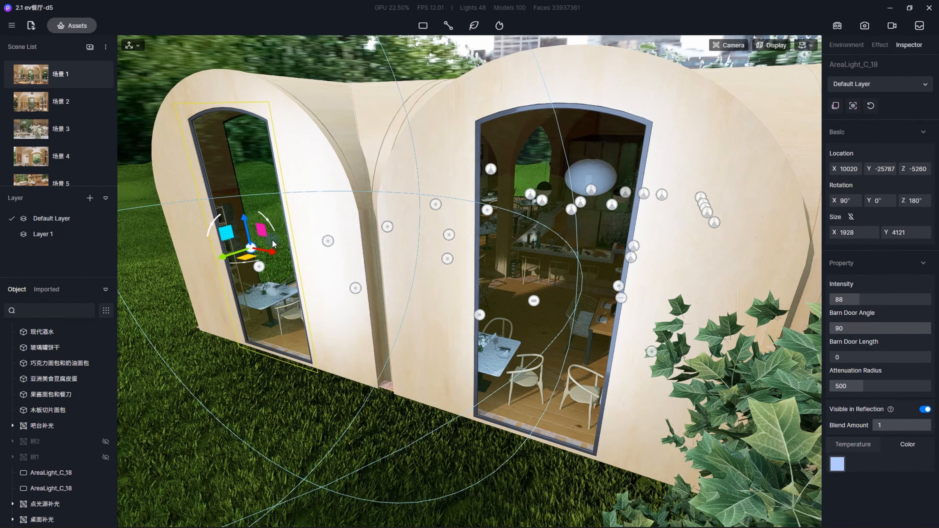
- Go through the window light groups Group_0 to Group_3 one by one to examine which wall each group covers
left_click(58, 346)
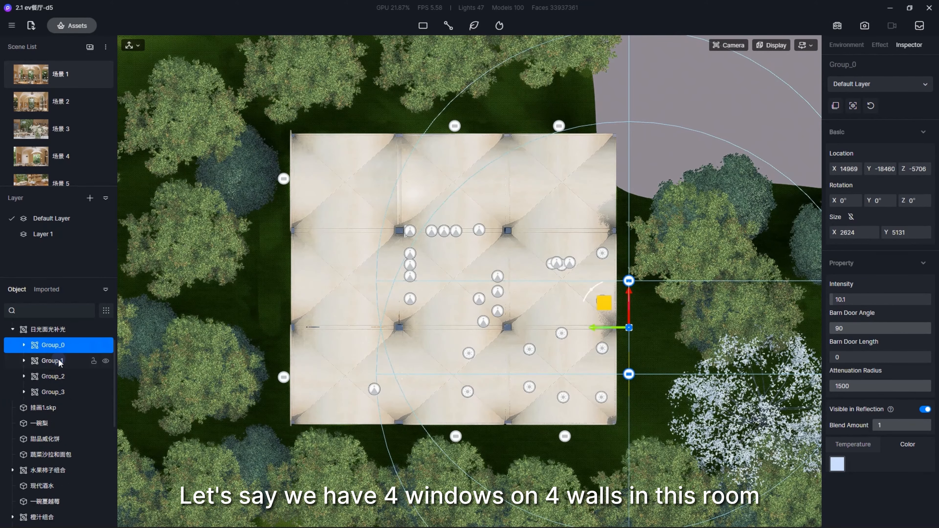
left_click(58, 362)
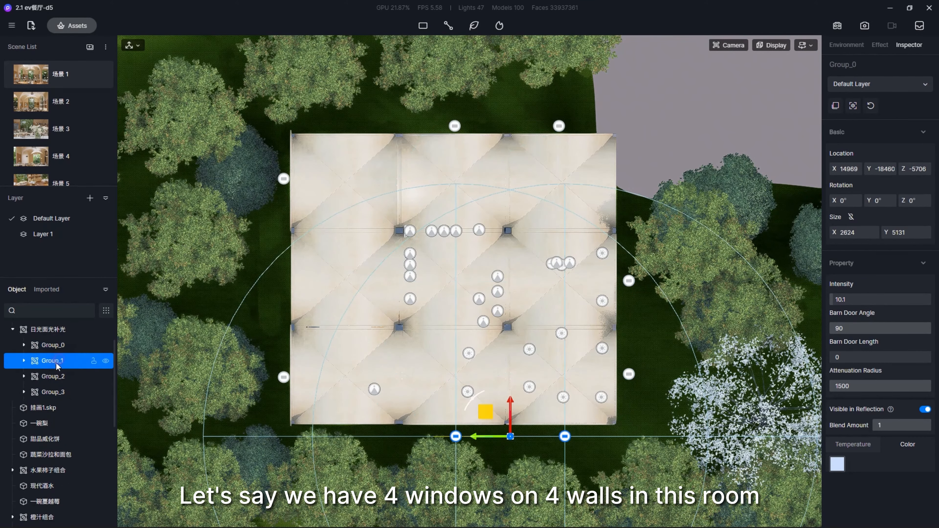
left_click(48, 377)
left_click(50, 391)
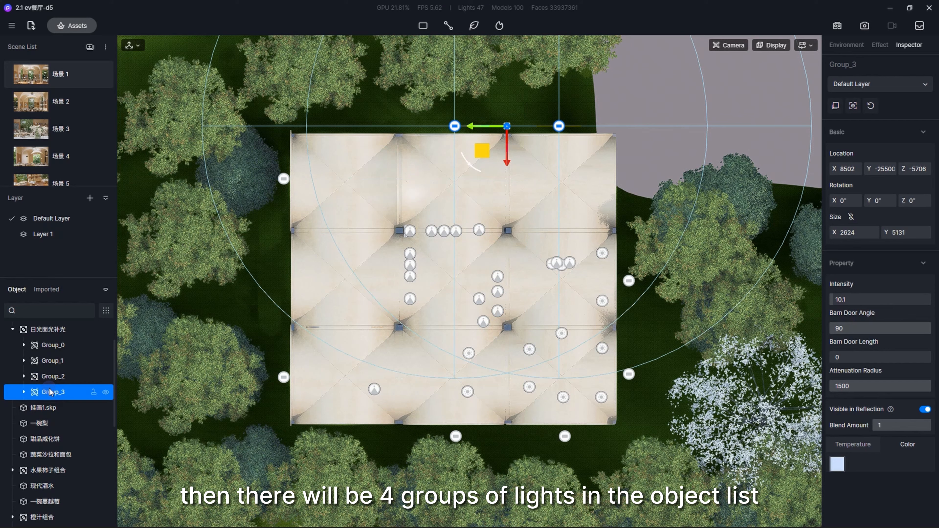
left_click(58, 362)
left_click(51, 391)
- Return to scene 场景 1 and set Group_3's Intensity to 17.3 and Attenuation Radius to 3000
left_click(35, 79)
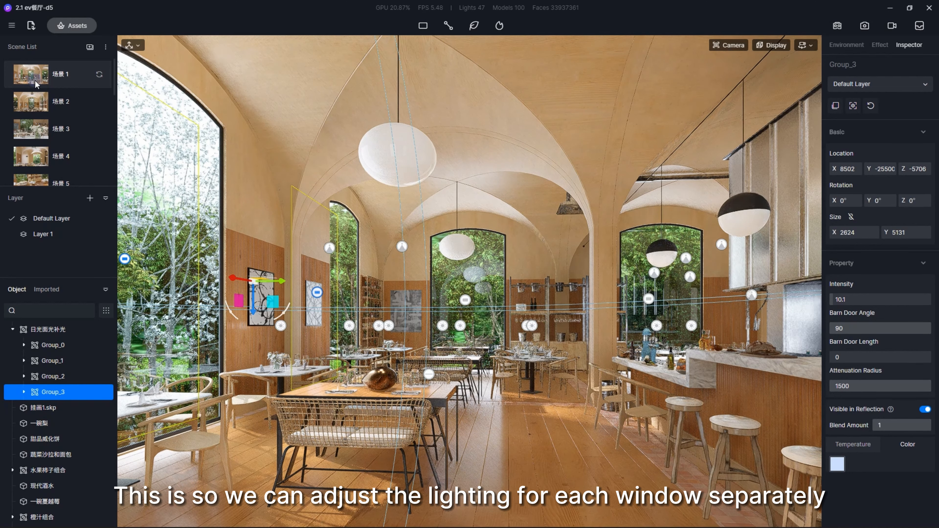
left_click(46, 392)
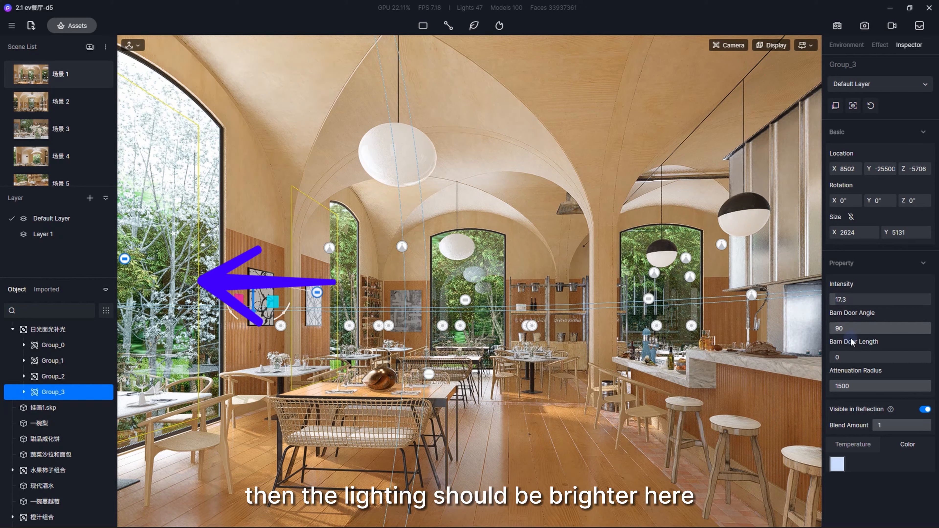
left_click(879, 387)
type("3000")
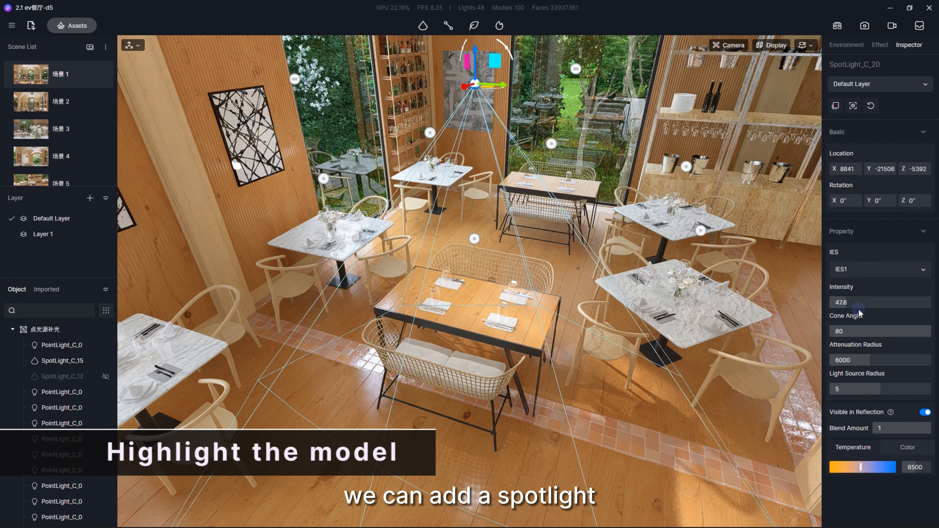
- Set the spotlight above the wooden table to Cone Angle 27.2 and Intensity 24.5, and return to scene 场景 1
mouse_move(870, 330)
left_mouse_down()
mouse_move(853, 329)
mouse_move(864, 327)
left_mouse_up()
left_click_drag(845, 303, 839, 303)
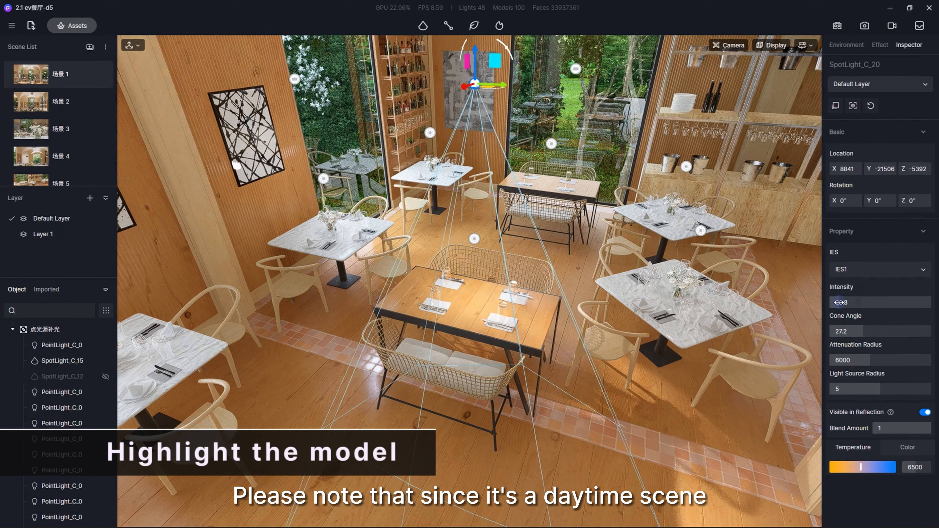
scroll(427, 346, "up", 10)
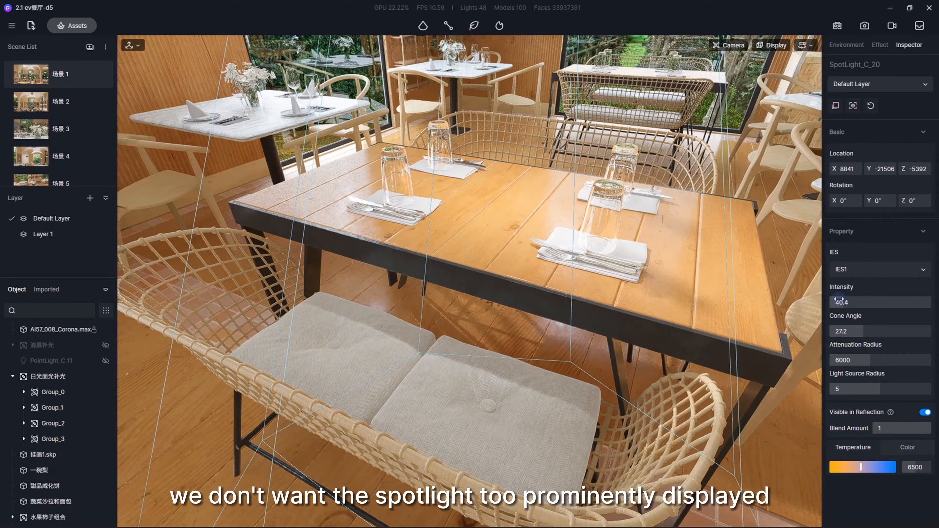
mouse_move(846, 302)
left_mouse_down()
mouse_move(823, 297)
mouse_move(835, 298)
left_mouse_up()
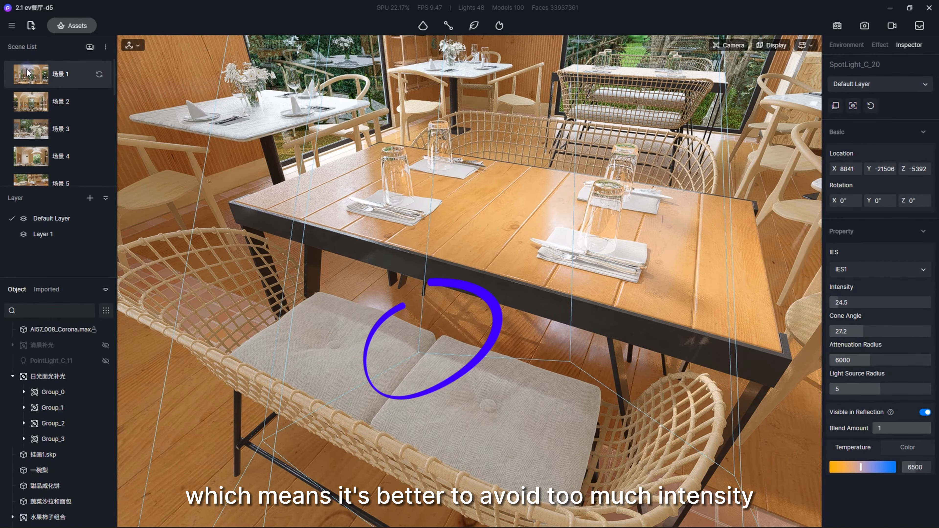
left_click(37, 77)
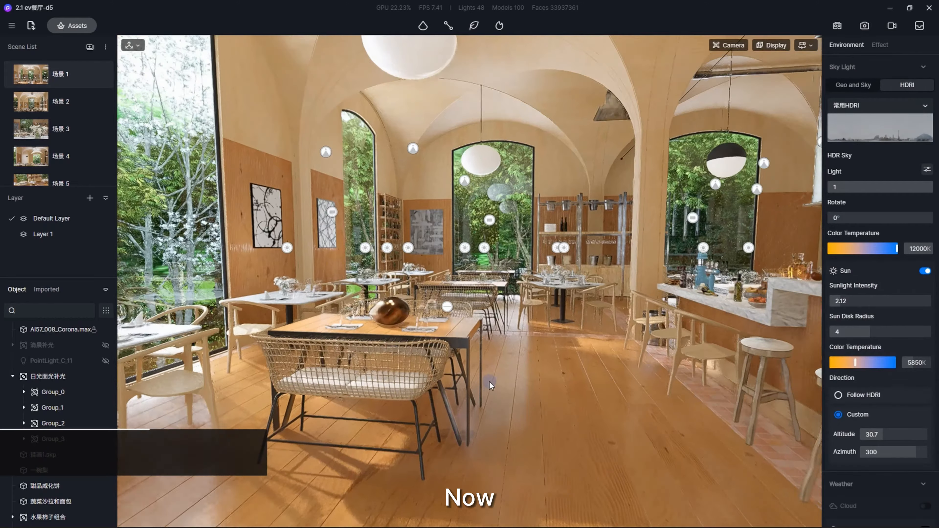
- Add a point light beside the wooden table to highlight the glasses, and set its Intensity to 2
scroll(479, 389, "up", 10)
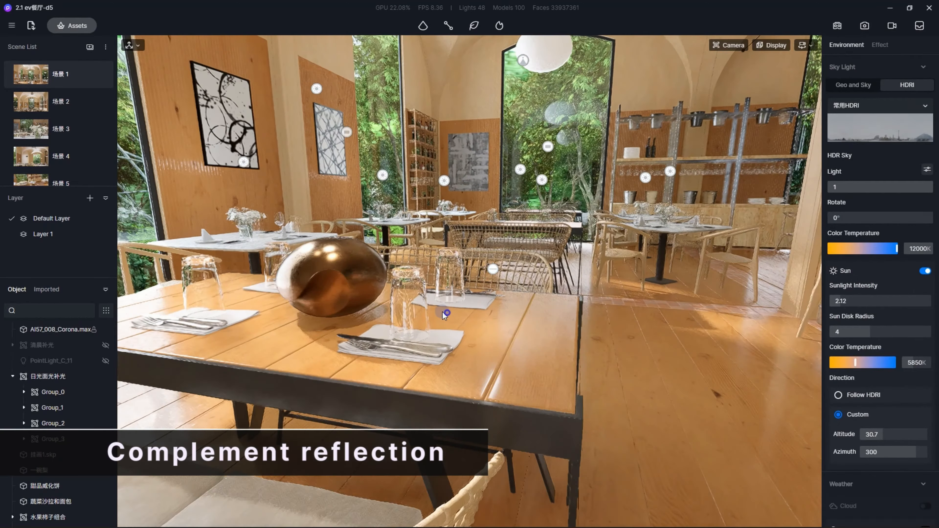
scroll(421, 331, "up", 5)
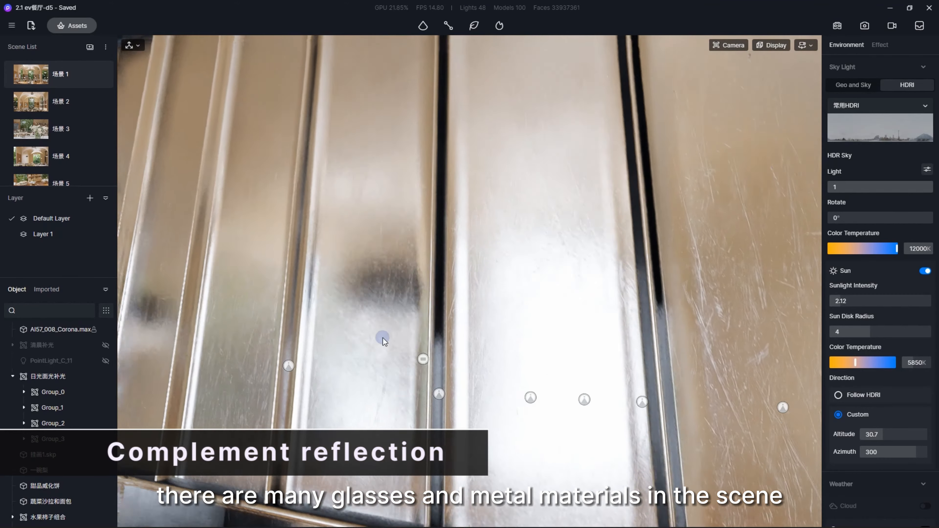
right_click_drag(383, 338, 343, 404)
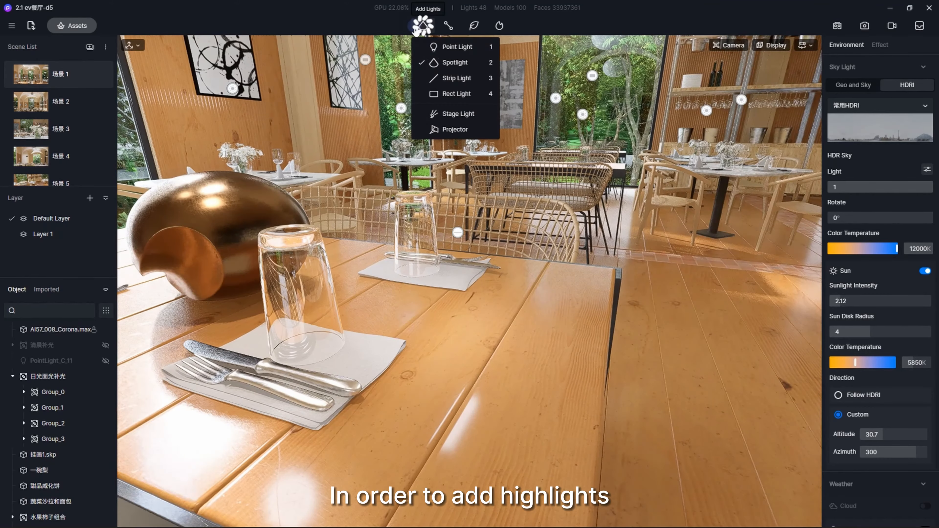
left_click(438, 44)
scroll(626, 363, "down", 5)
left_click_drag(525, 334, 695, 298)
left_click_drag(656, 331, 829, 273)
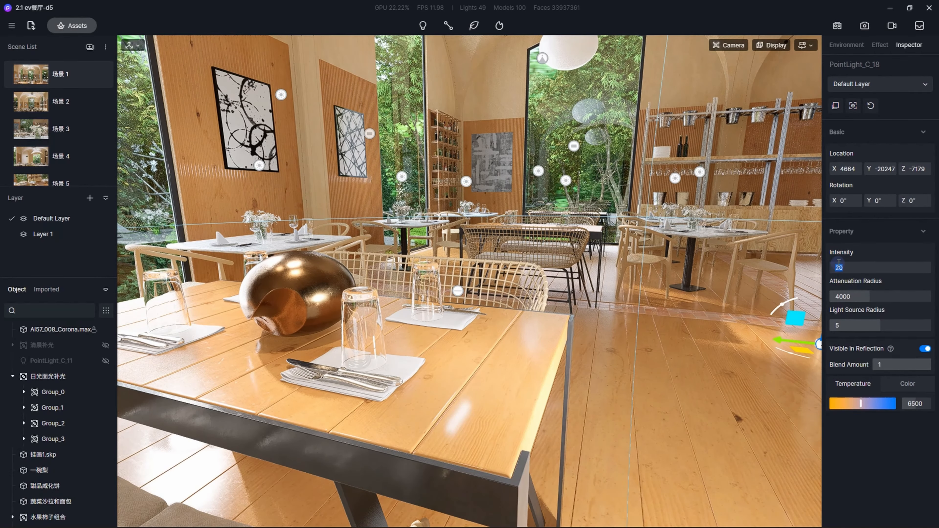
type("2")
key("Return")
- Toggle the new point light's visibility to compare the highlights on the table glasses, and return to scene 场景 1
scroll(470, 282, "up", 3)
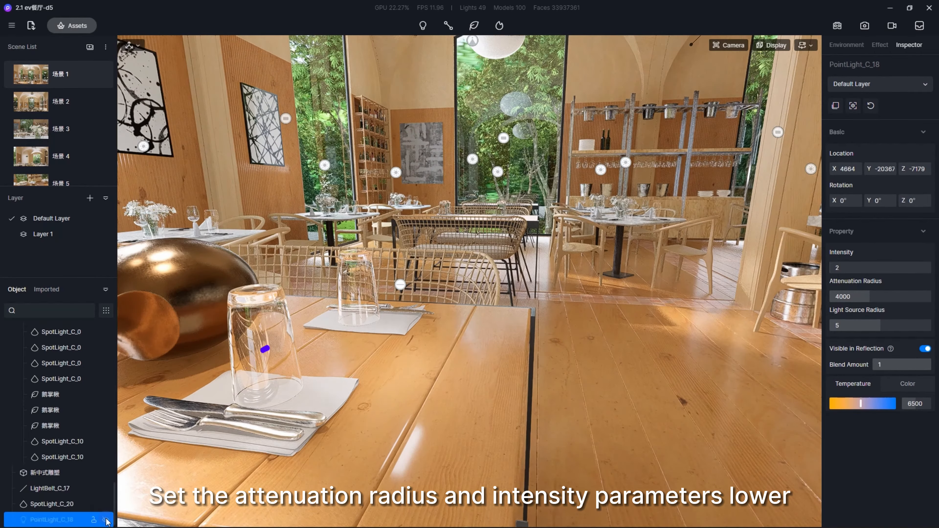
left_click(106, 520)
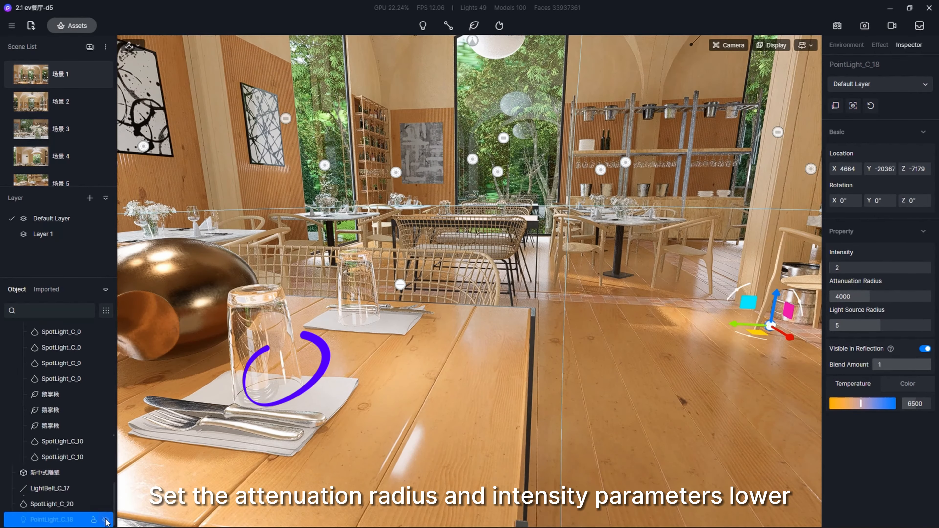
left_click(106, 520)
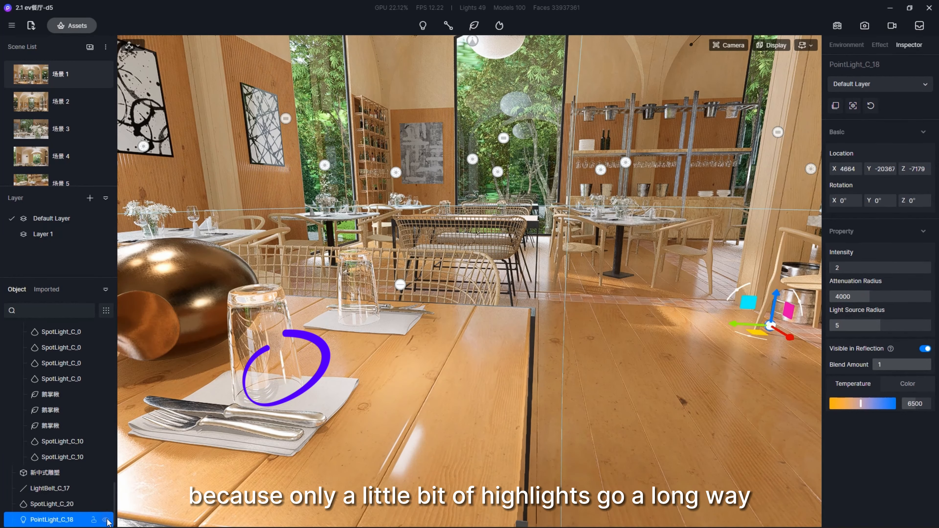
left_click(106, 520)
left_click(59, 74)
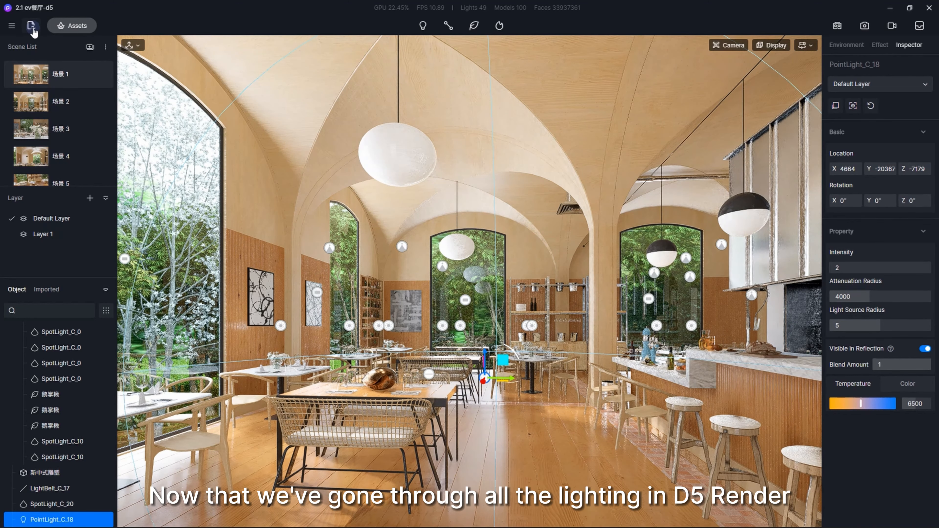
- Add a stage light aimed at the blank wall with Gobo 03 and Rotate 39.4, and lower its Intensity
right_click_drag(422, 260, 258, 178)
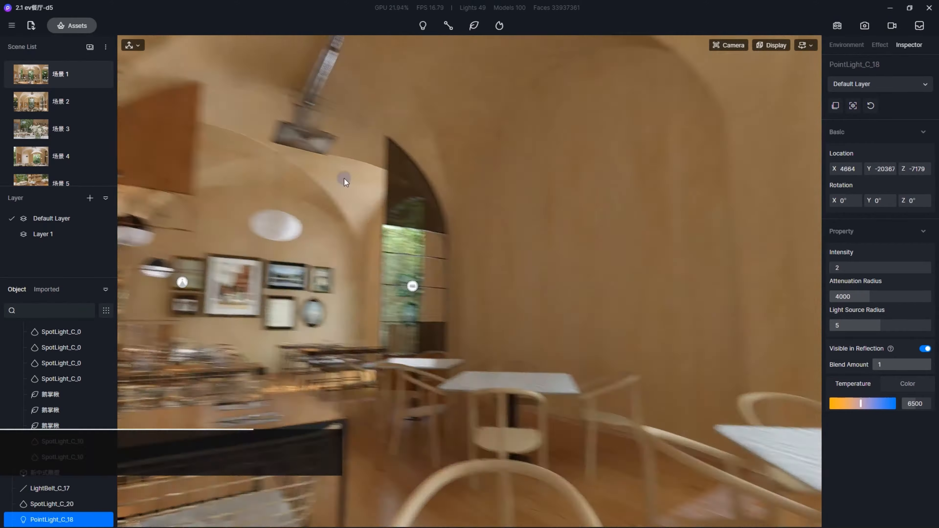
left_click(423, 26)
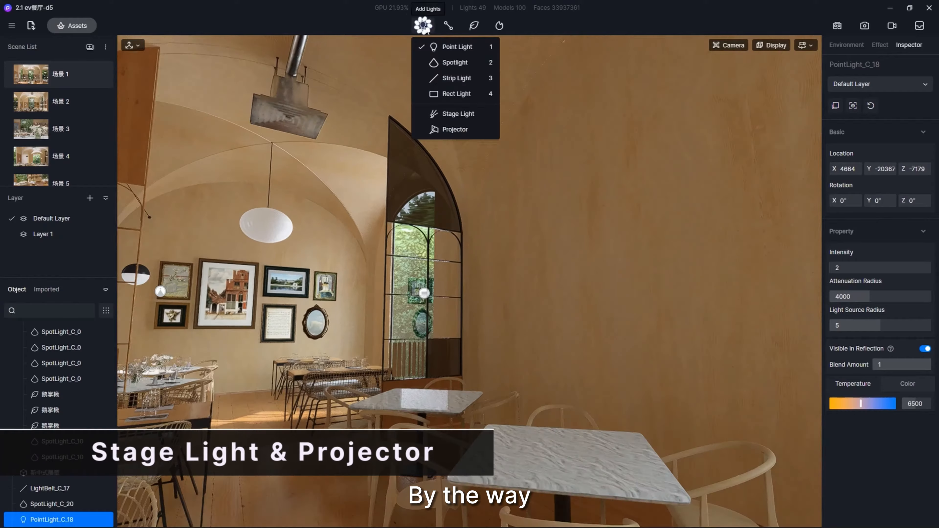
left_click(443, 111)
left_click(610, 266)
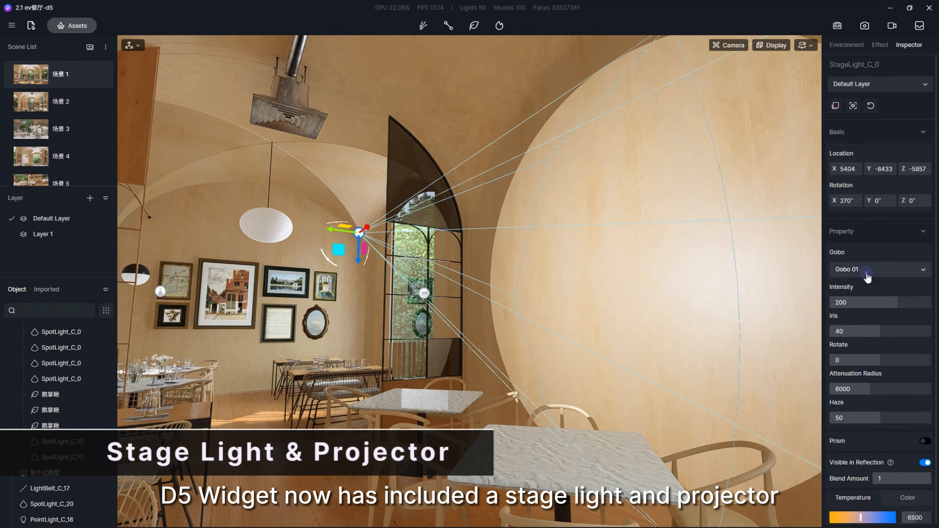
left_click(880, 269)
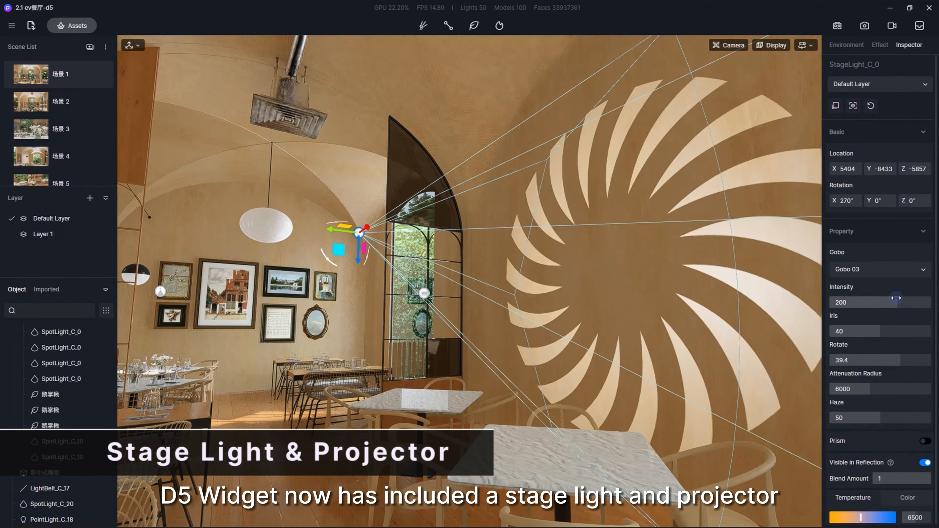
left_click_drag(891, 300, 862, 304)
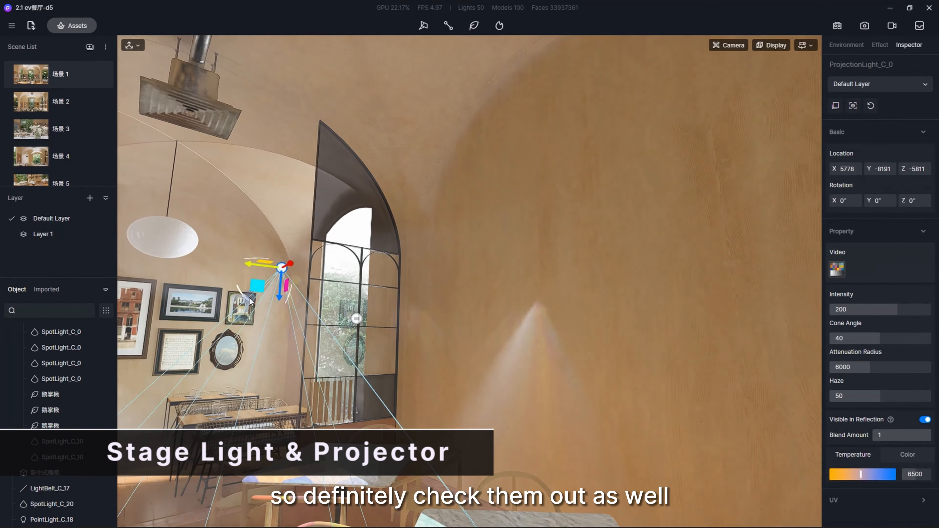
- Aim the projector at the blank wall with an X rotation of 270° and choose its projected video
left_click(837, 269)
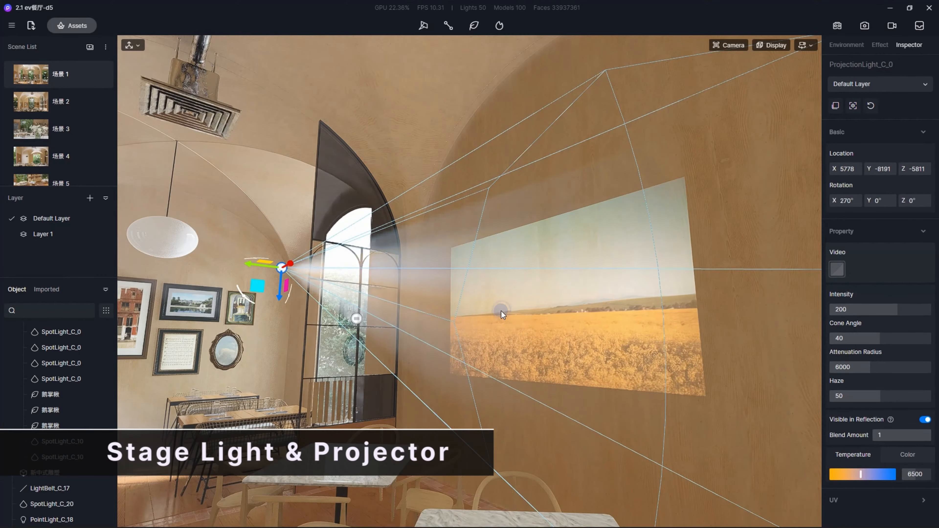